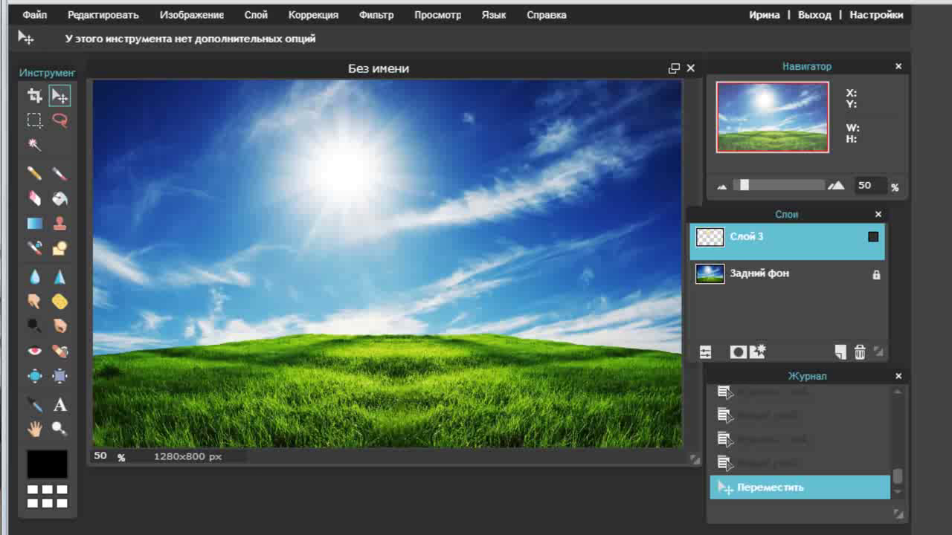
Open the Фильтр menu to browse the filters for the sky-and-grass landscape
{"action": "left_click", "coordinate": [377, 16]}
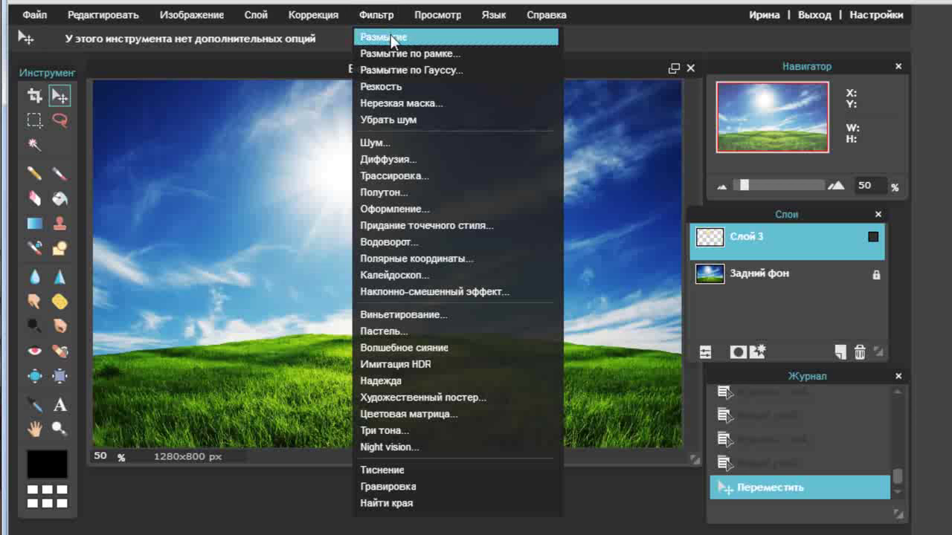
Apply the Размытие blur filter and make the cartoon sun layer Слой 3 visible
{"action": "left_click", "coordinate": [393, 38]}
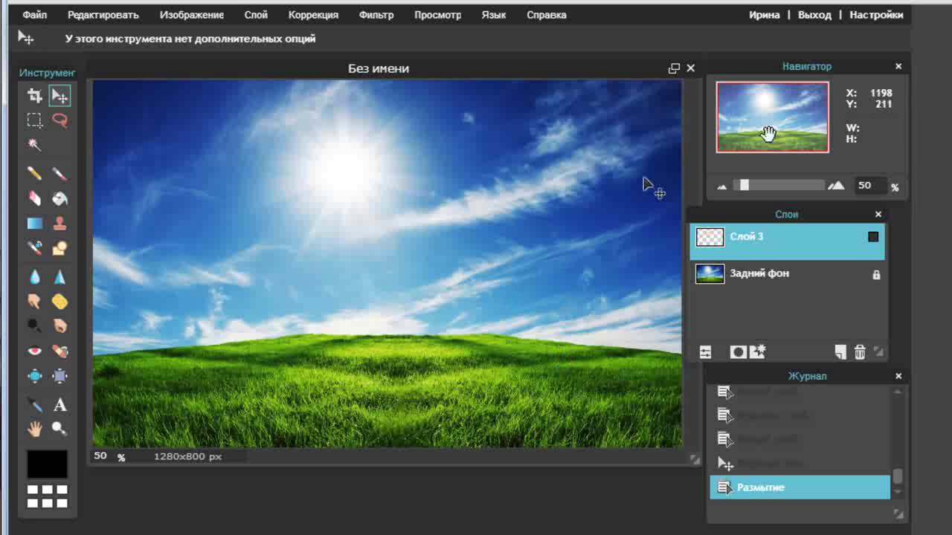
{"action": "left_click", "coordinate": [874, 237]}
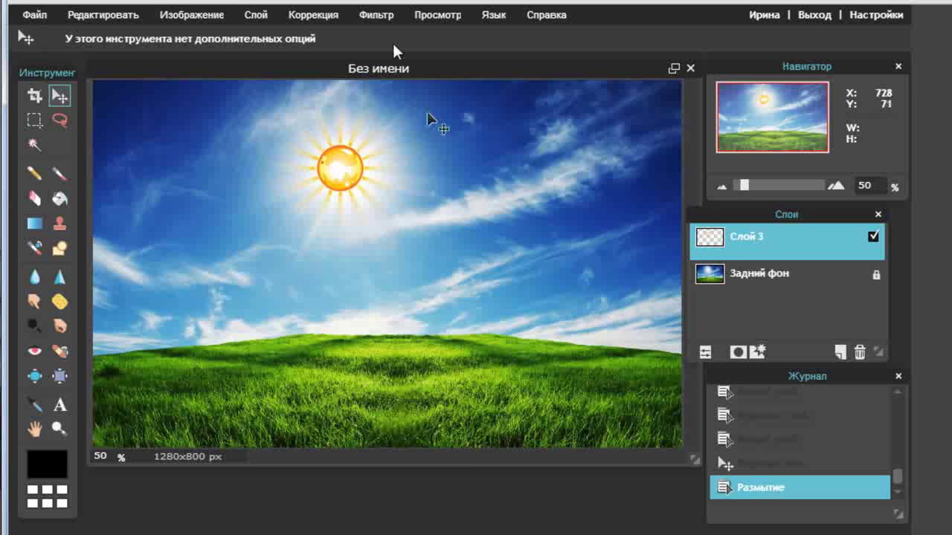
Blur the sun again, then revert both Размытие steps in the Журнал history
{"action": "left_click", "coordinate": [372, 15]}
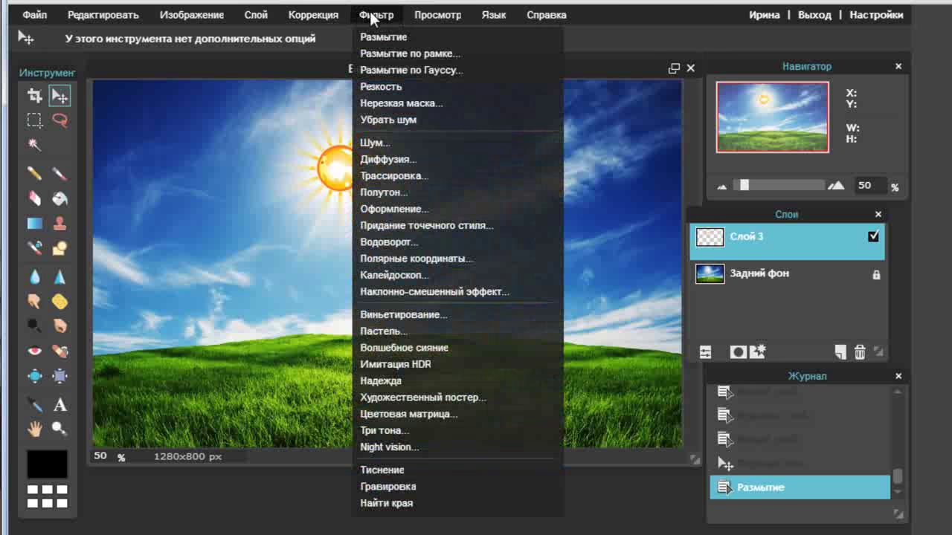
{"action": "left_click", "coordinate": [401, 31]}
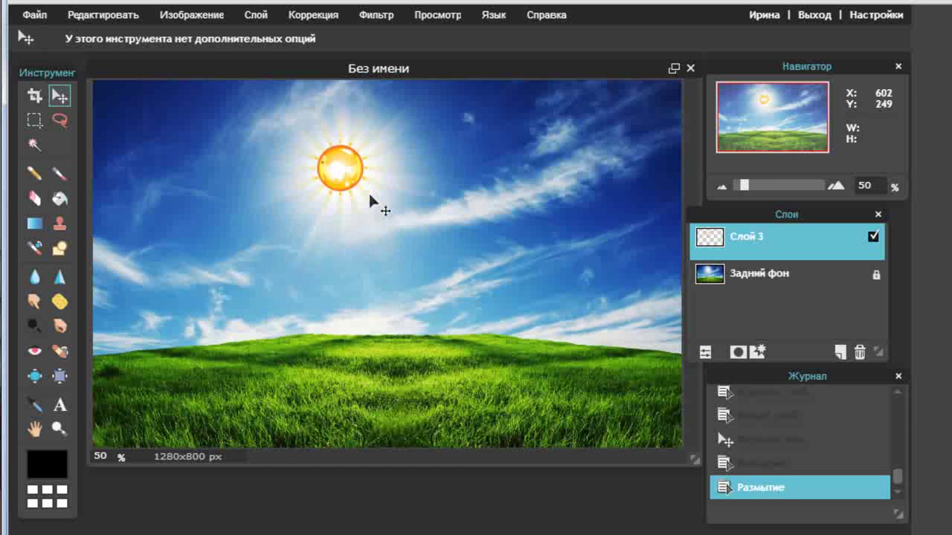
{"action": "left_click", "coordinate": [763, 465]}
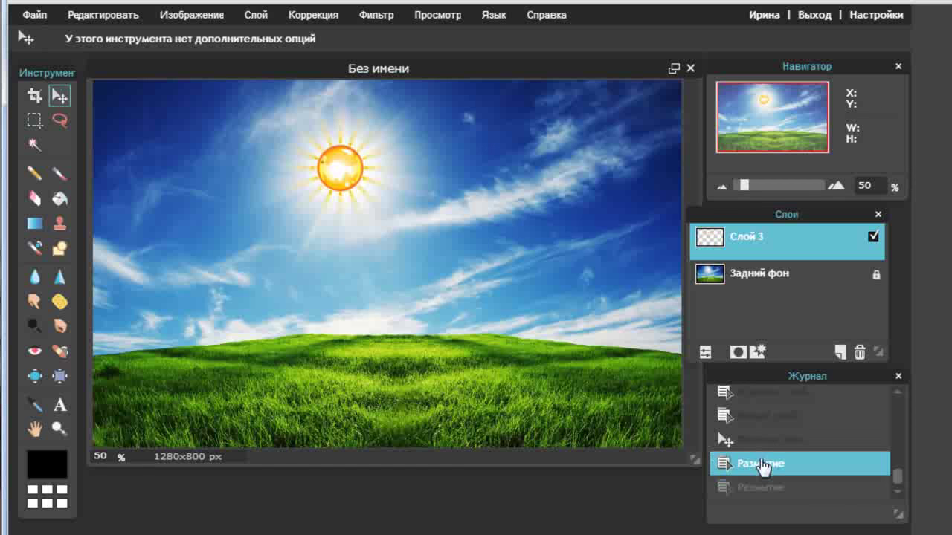
{"action": "left_click", "coordinate": [763, 444]}
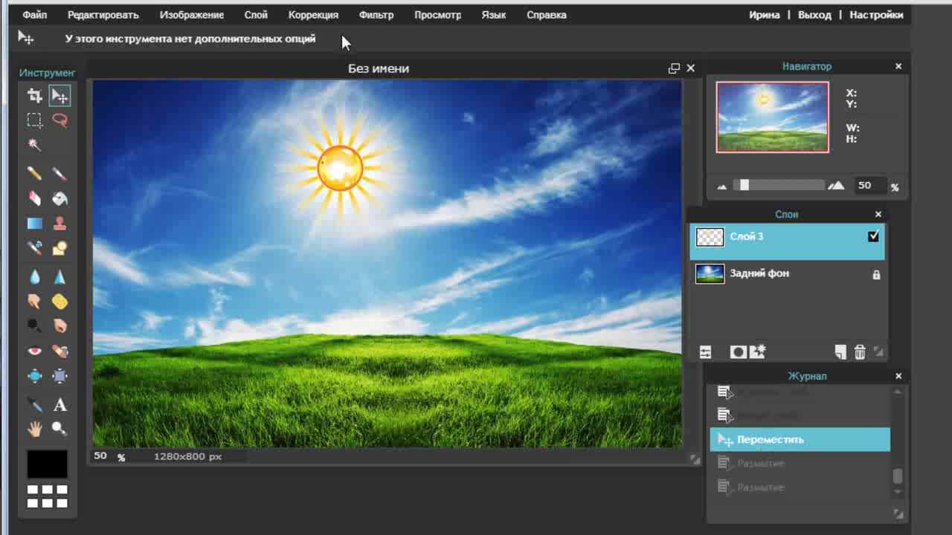
{"action": "left_click", "coordinate": [376, 15]}
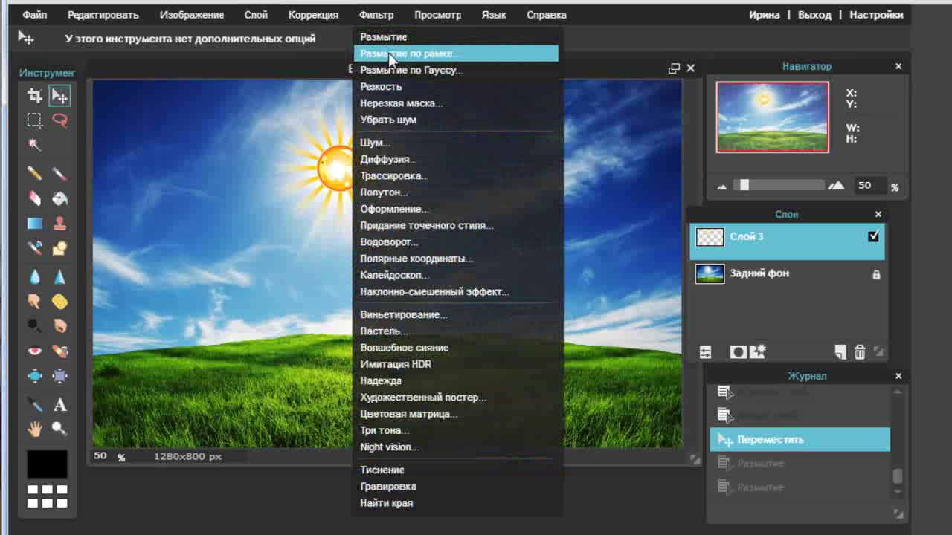
{"action": "left_click", "coordinate": [388, 53]}
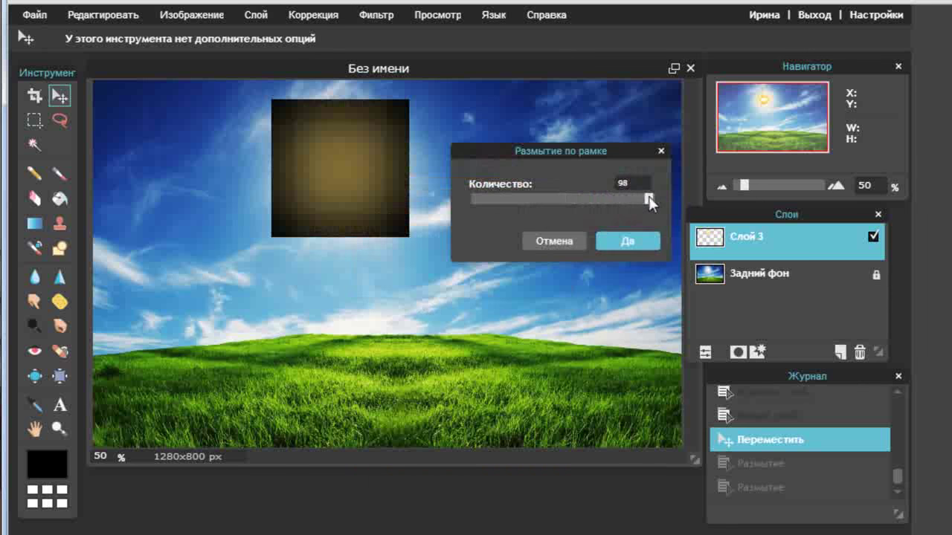
{"action": "left_click_drag", "start_coordinate": [582, 196], "coordinate": [470, 203]}
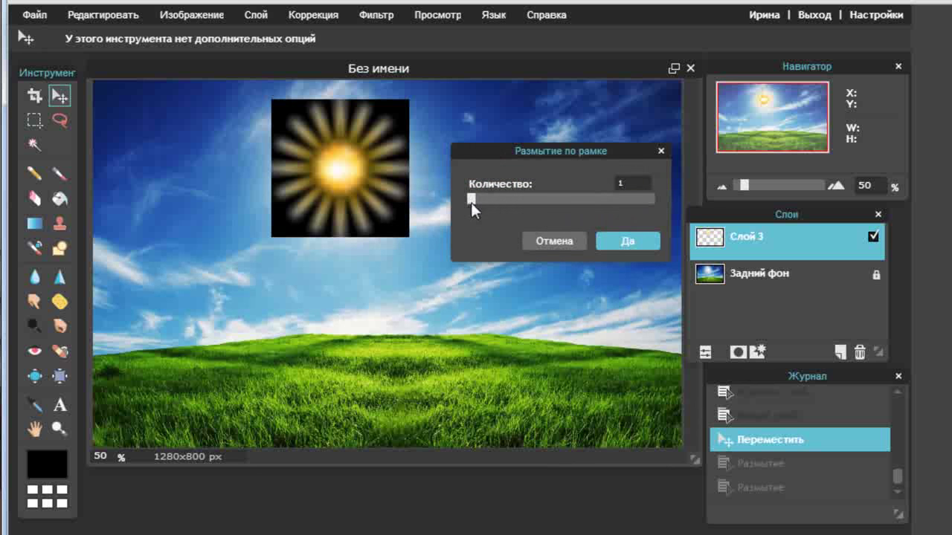
{"action": "left_click", "coordinate": [626, 241]}
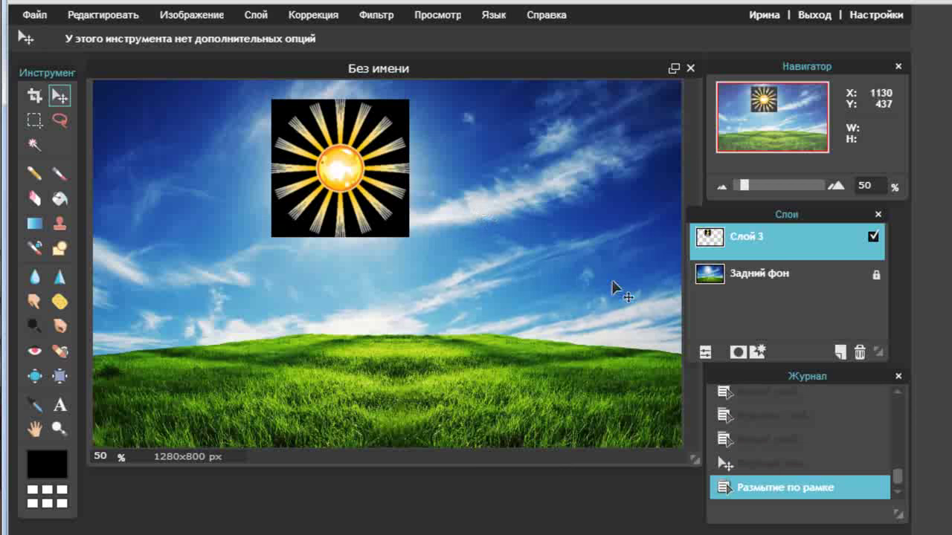
{"action": "left_click", "coordinate": [764, 464]}
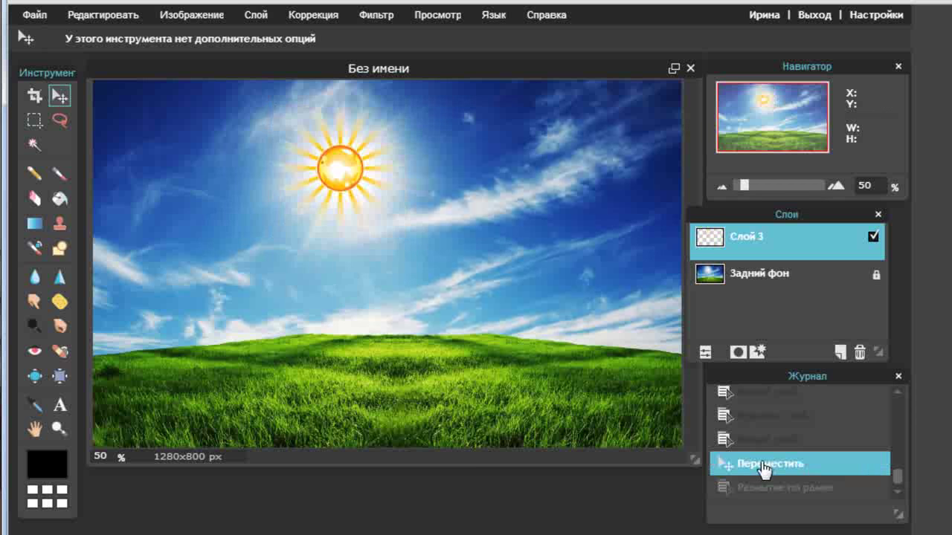
Preview a Размытие по Гауссу blur on the sun and cancel it
{"action": "left_click", "coordinate": [378, 17]}
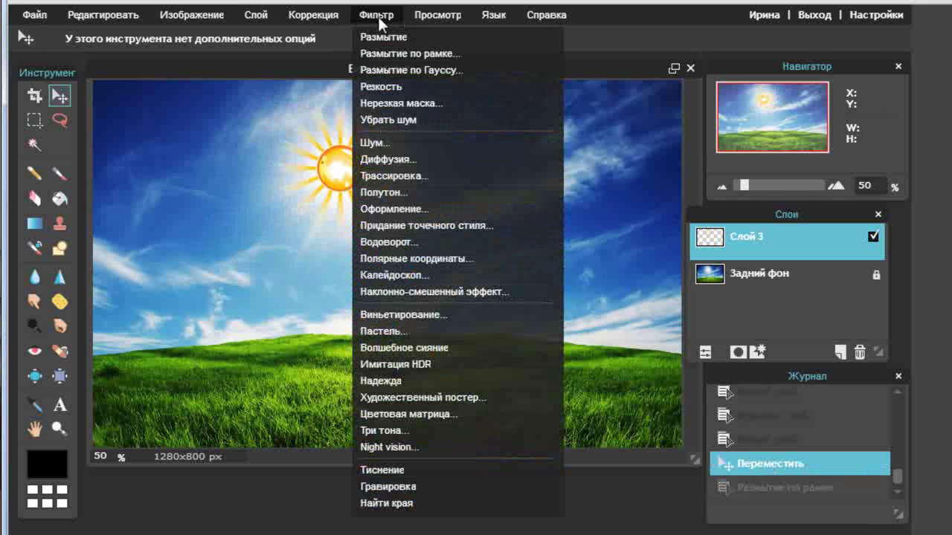
{"action": "left_click", "coordinate": [432, 71]}
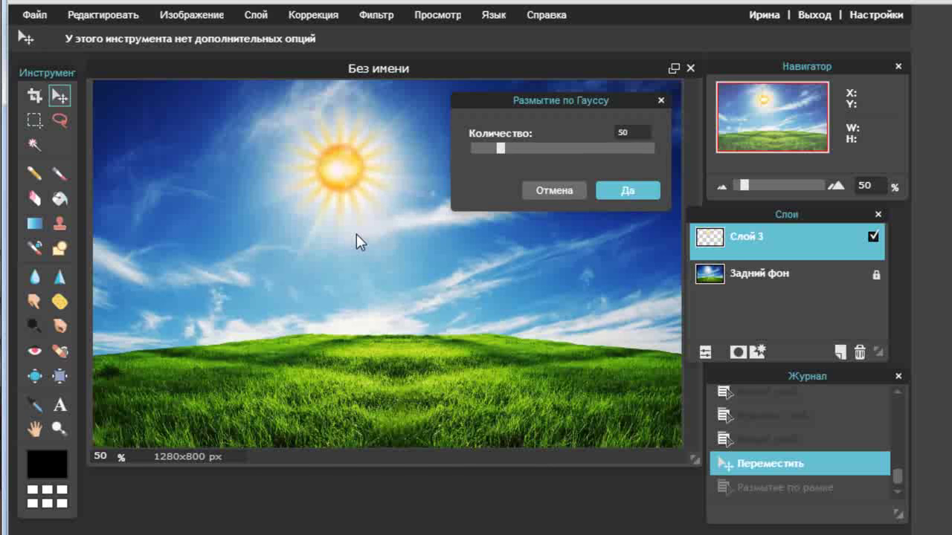
{"action": "mouse_move", "coordinate": [504, 147]}
{"action": "left_mouse_down"}
{"action": "mouse_move", "coordinate": [478, 147]}
{"action": "mouse_move", "coordinate": [597, 147]}
{"action": "left_mouse_up"}
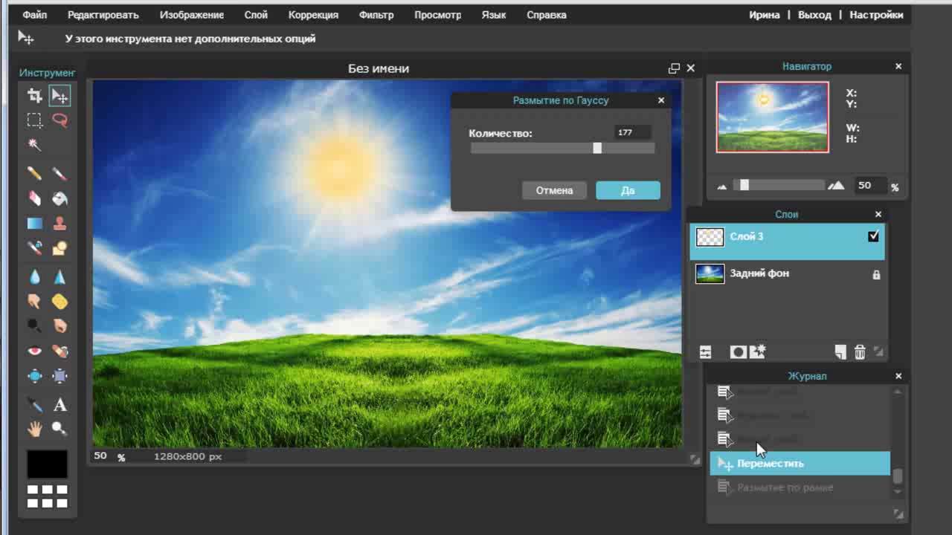
{"action": "left_click", "coordinate": [560, 189]}
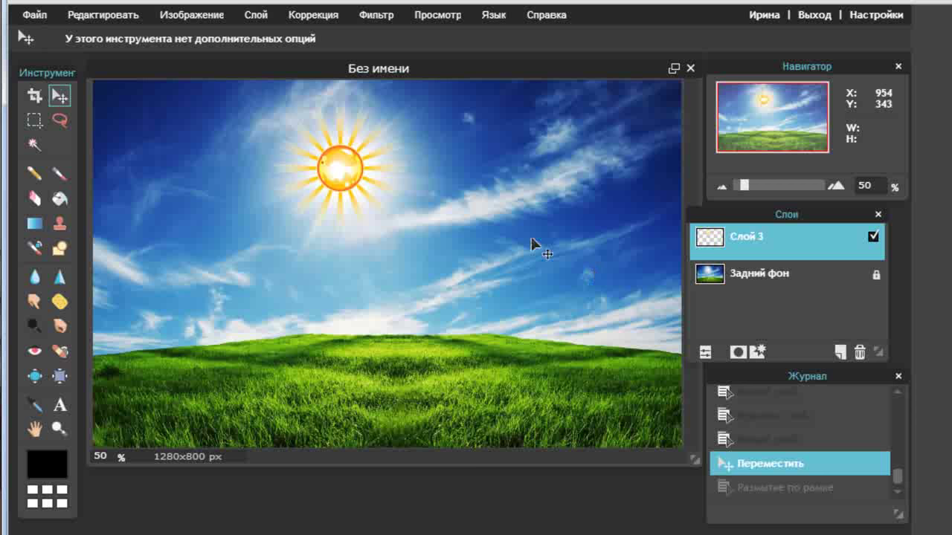
Nudge the sun slightly up-left, then preview Gaussian blur at amount 152 and cancel
{"action": "mouse_move", "coordinate": [333, 169]}
{"action": "left_mouse_down"}
{"action": "mouse_move", "coordinate": [497, 139]}
{"action": "mouse_move", "coordinate": [333, 163]}
{"action": "left_mouse_up"}
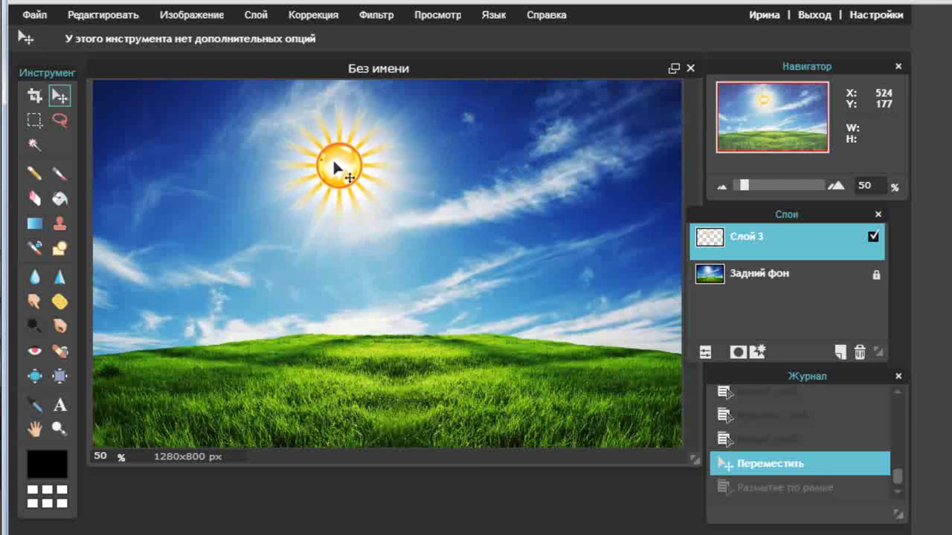
{"action": "left_click_drag", "start_coordinate": [333, 162], "coordinate": [332, 161]}
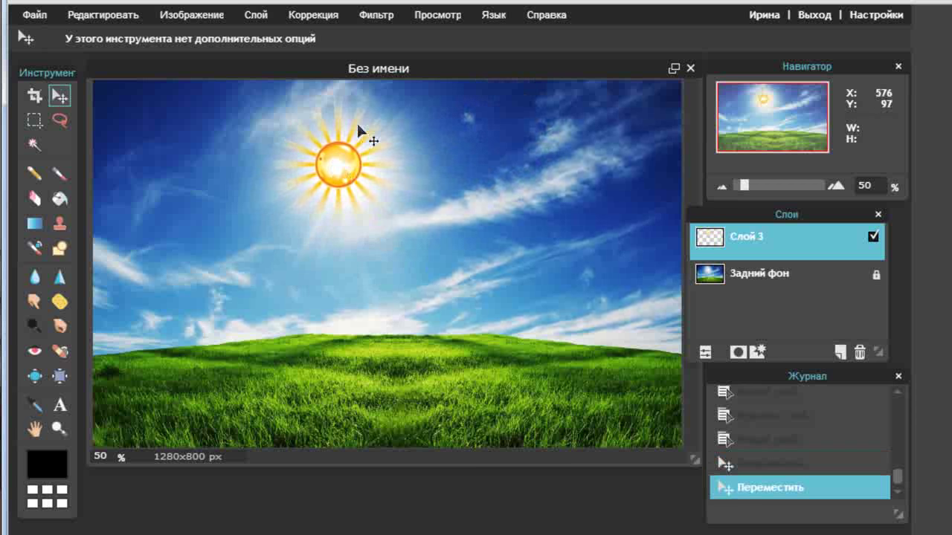
{"action": "left_click", "coordinate": [376, 14]}
{"action": "left_click", "coordinate": [427, 71]}
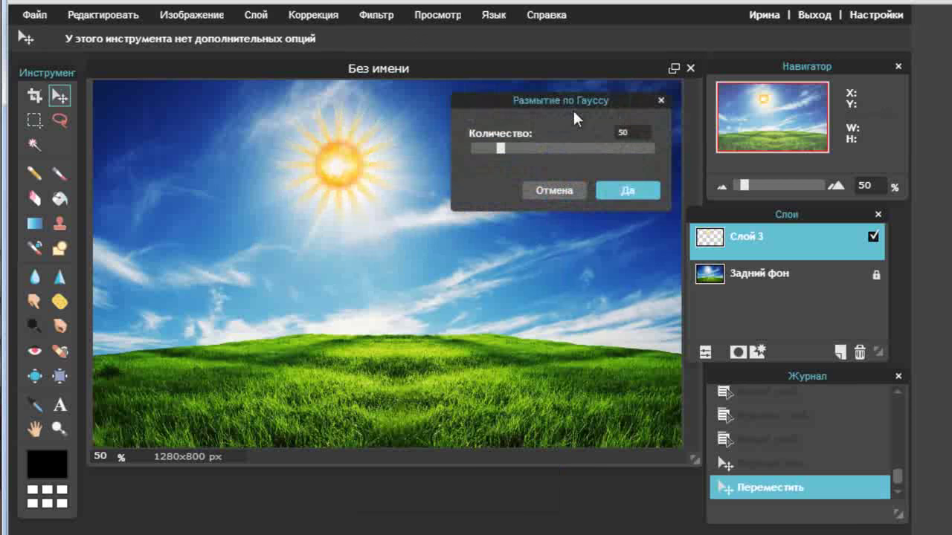
{"action": "left_click_drag", "start_coordinate": [501, 148], "coordinate": [578, 134]}
{"action": "left_click", "coordinate": [558, 190]}
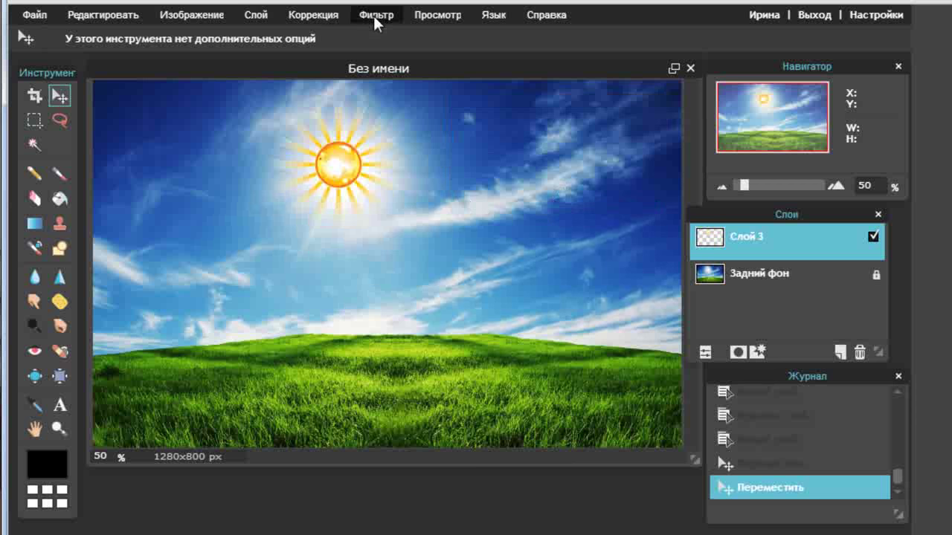
Apply the Резкость sharpen filter to the sun, then undo it
{"action": "left_click", "coordinate": [373, 16]}
{"action": "left_click", "coordinate": [408, 86]}
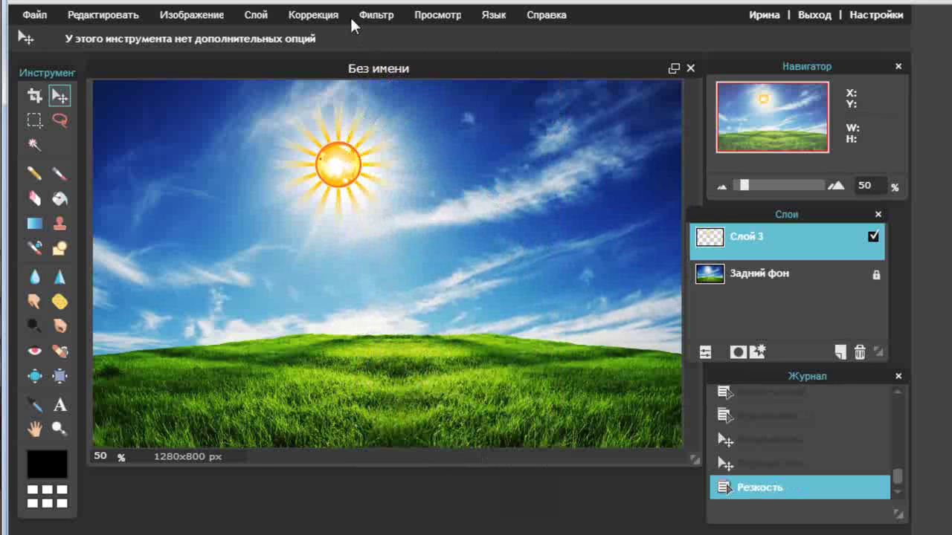
{"action": "left_click", "coordinate": [378, 14]}
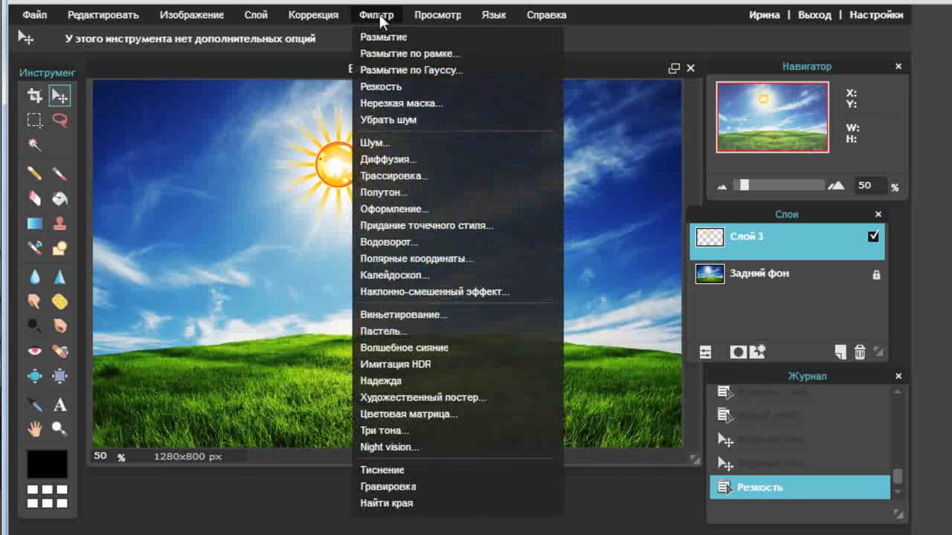
{"action": "key", "text": "ctrl+z"}
Try various Нерезкая маска amount, radius and threshold settings on the sun
{"action": "left_click", "coordinate": [402, 104]}
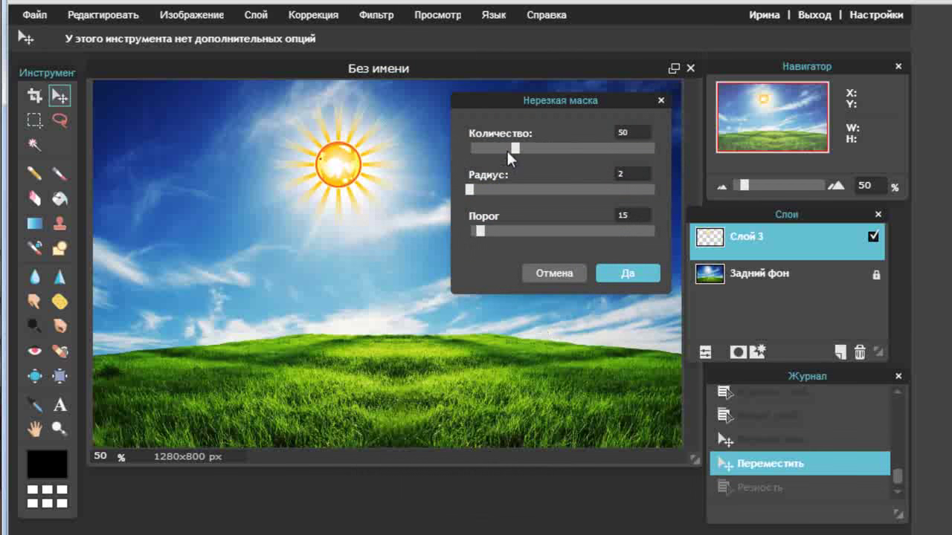
{"action": "mouse_move", "coordinate": [517, 145]}
{"action": "left_mouse_down"}
{"action": "mouse_move", "coordinate": [474, 144]}
{"action": "mouse_move", "coordinate": [582, 154]}
{"action": "left_mouse_up"}
{"action": "mouse_move", "coordinate": [585, 148]}
{"action": "left_mouse_down"}
{"action": "mouse_move", "coordinate": [481, 152]}
{"action": "mouse_move", "coordinate": [588, 141]}
{"action": "left_mouse_up"}
{"action": "left_click_drag", "start_coordinate": [651, 148], "coordinate": [570, 148]}
{"action": "mouse_move", "coordinate": [480, 187]}
{"action": "left_mouse_down"}
{"action": "mouse_move", "coordinate": [589, 195]}
{"action": "mouse_move", "coordinate": [483, 194]}
{"action": "mouse_move", "coordinate": [467, 180]}
{"action": "left_mouse_up"}
{"action": "left_click_drag", "start_coordinate": [404, 121], "coordinate": [420, 231]}
{"action": "left_click_drag", "start_coordinate": [480, 229], "coordinate": [565, 230]}
{"action": "left_click_drag", "start_coordinate": [651, 233], "coordinate": [539, 229]}
{"action": "left_click_drag", "start_coordinate": [471, 190], "coordinate": [579, 181]}
{"action": "left_click_drag", "start_coordinate": [540, 229], "coordinate": [609, 233]}
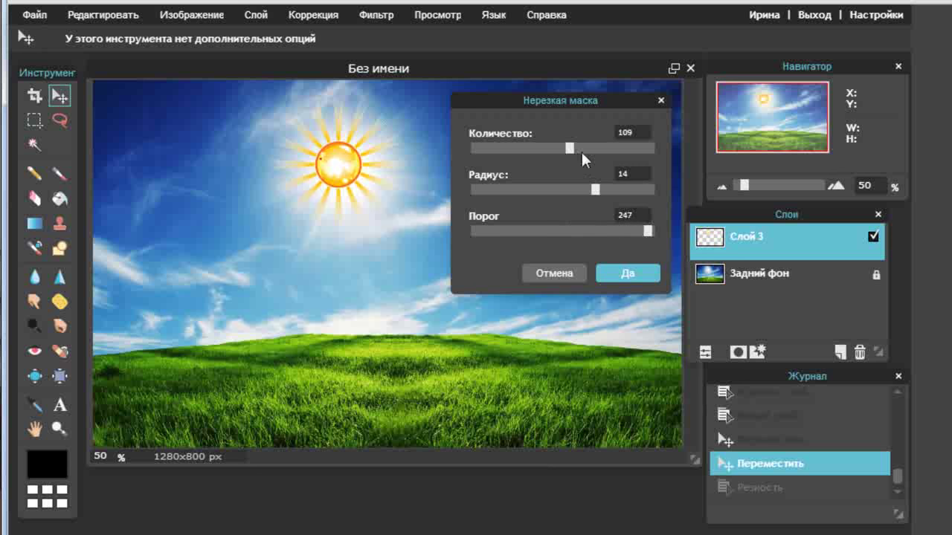
{"action": "left_click_drag", "start_coordinate": [561, 152], "coordinate": [479, 149]}
{"action": "left_click", "coordinate": [552, 275]}
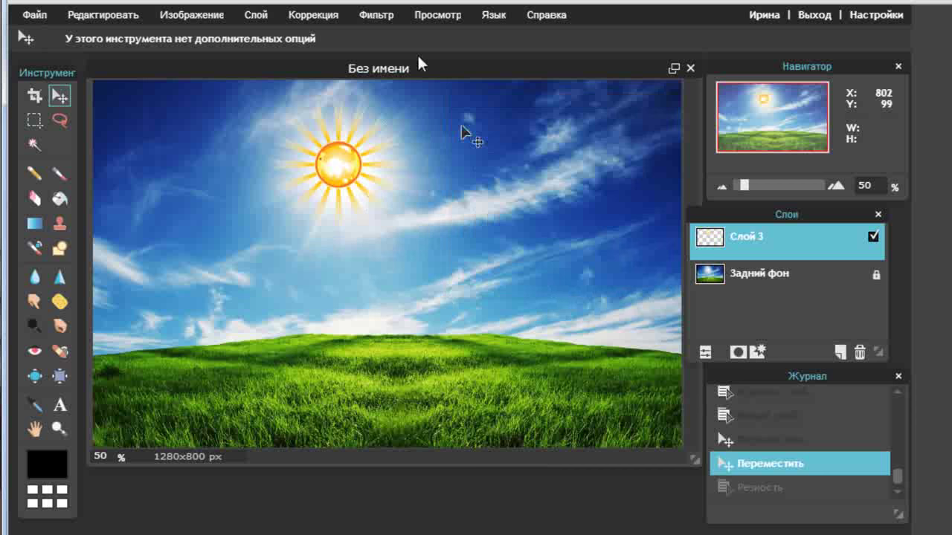
{"action": "left_click", "coordinate": [389, 16]}
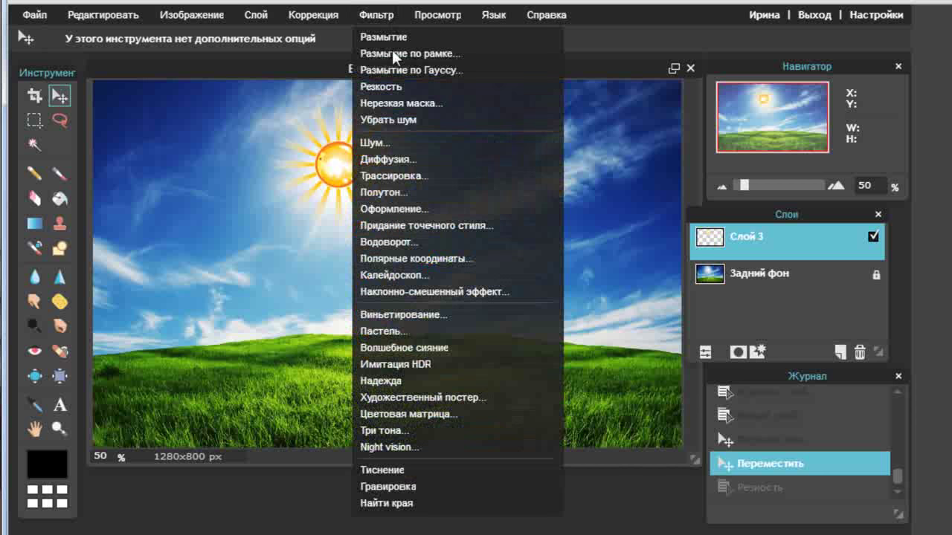
{"action": "left_click", "coordinate": [415, 118]}
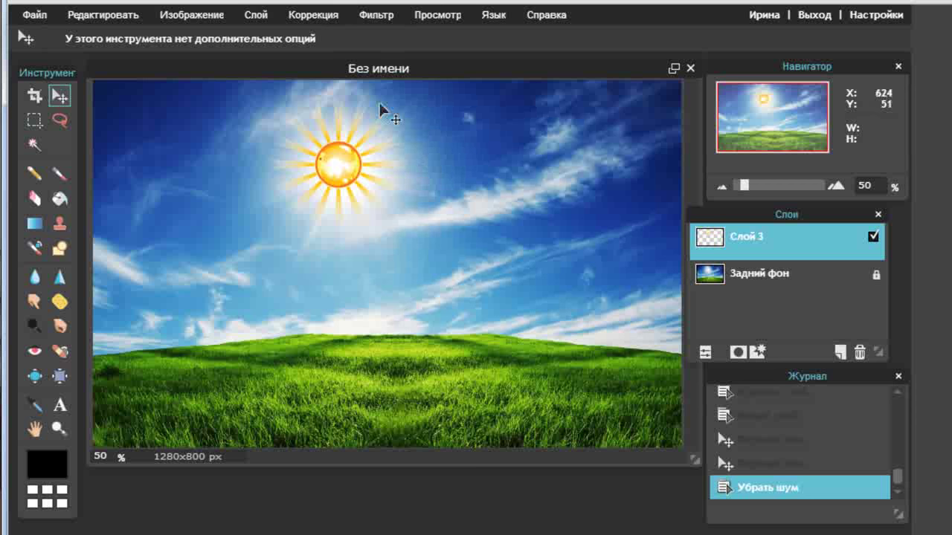
{"action": "left_click", "coordinate": [380, 15]}
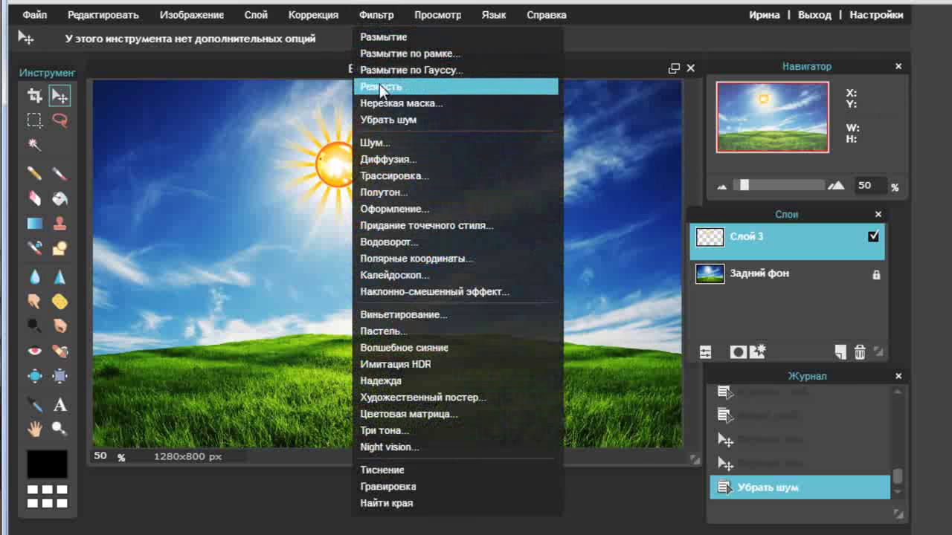
{"action": "left_click", "coordinate": [397, 142]}
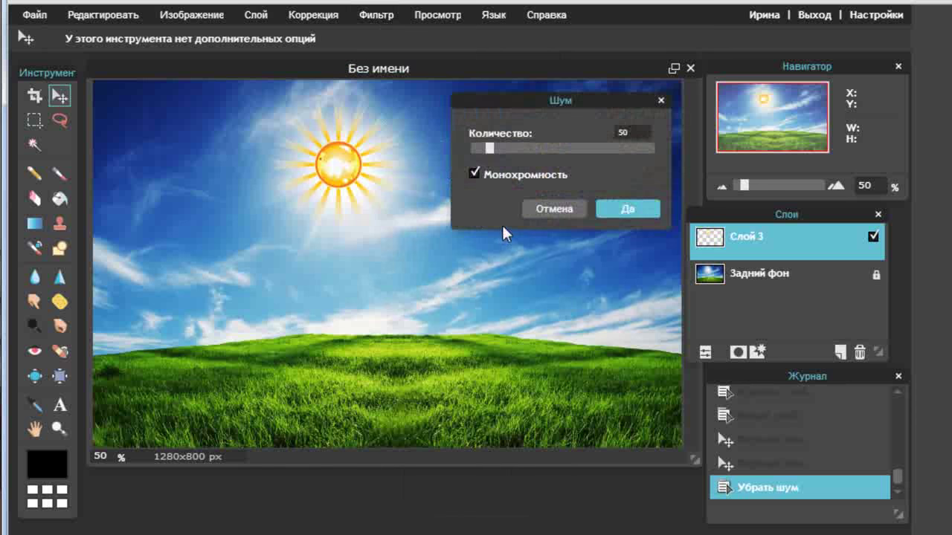
{"action": "left_click_drag", "start_coordinate": [487, 148], "coordinate": [578, 147]}
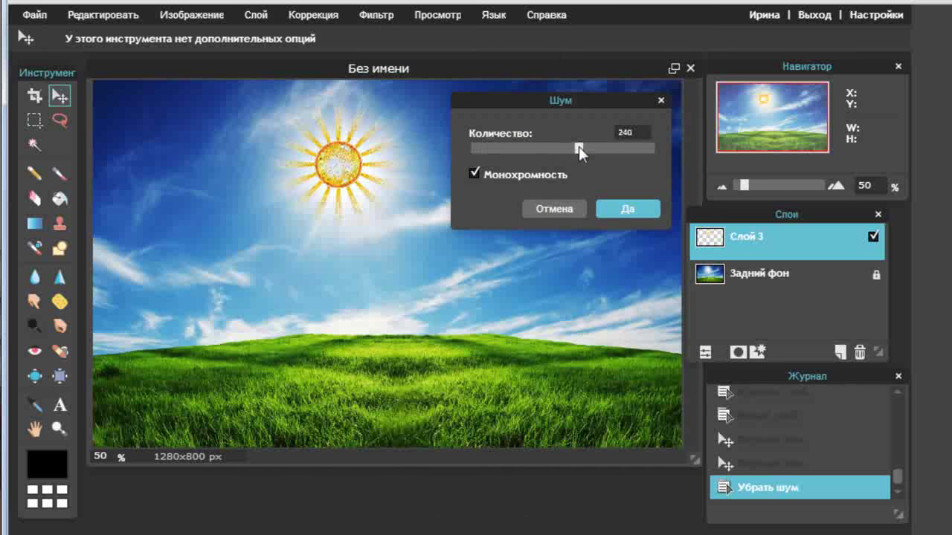
{"action": "mouse_move", "coordinate": [608, 147]}
{"action": "left_mouse_down"}
{"action": "mouse_move", "coordinate": [482, 147]}
{"action": "mouse_move", "coordinate": [494, 147]}
{"action": "left_mouse_up"}
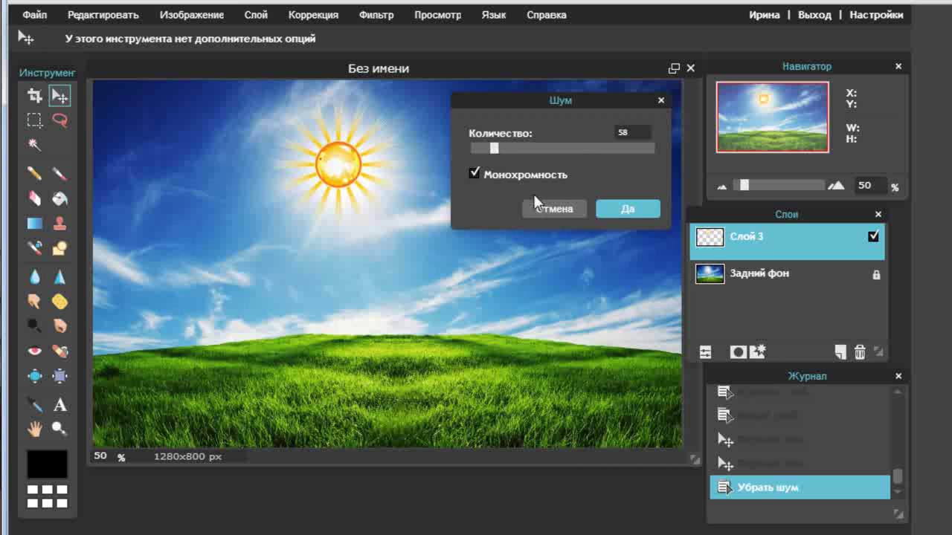
{"action": "left_click", "coordinate": [551, 209]}
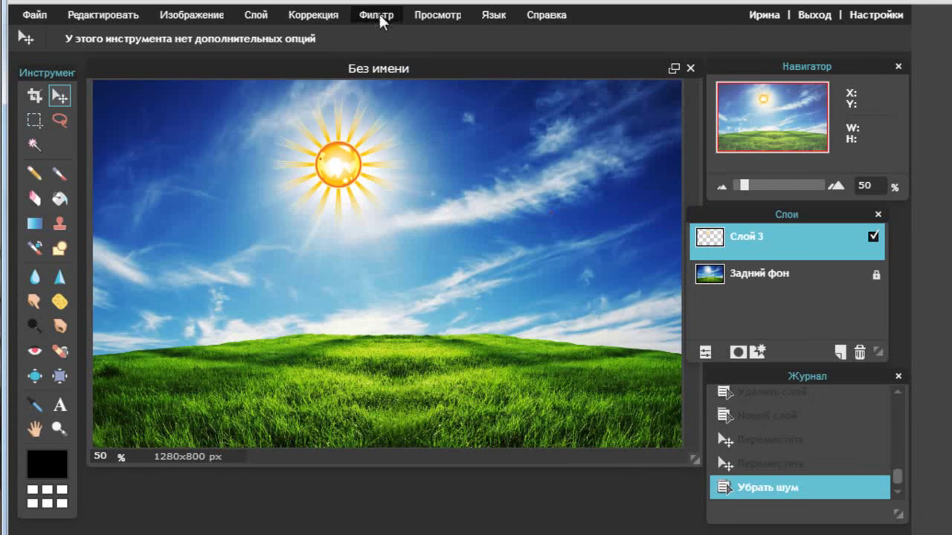
{"action": "left_click", "coordinate": [381, 18]}
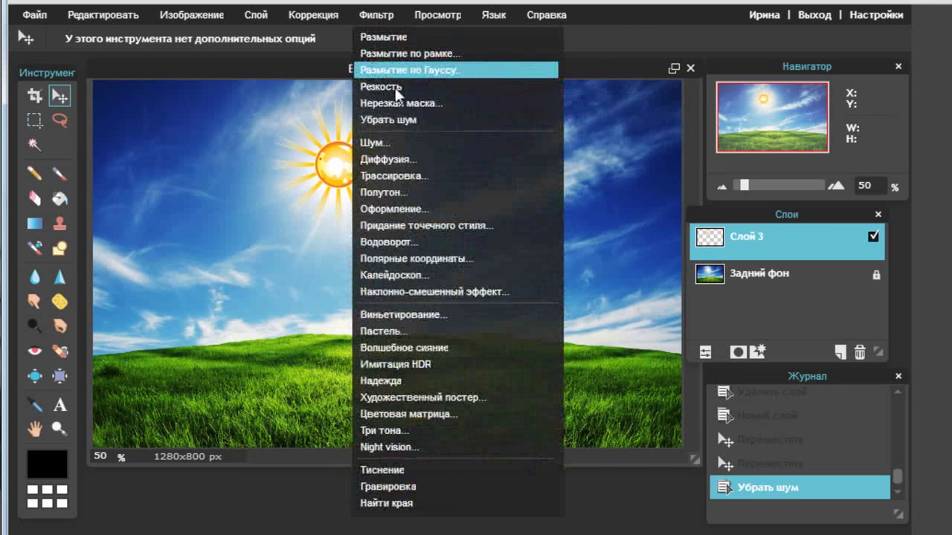
{"action": "left_click", "coordinate": [414, 157]}
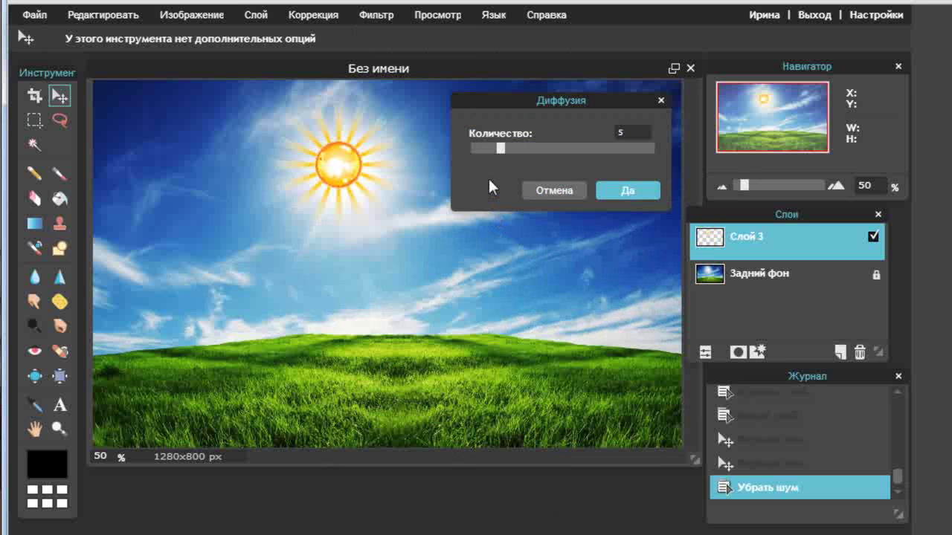
{"action": "left_click_drag", "start_coordinate": [502, 150], "coordinate": [550, 147]}
{"action": "left_click_drag", "start_coordinate": [550, 147], "coordinate": [595, 148]}
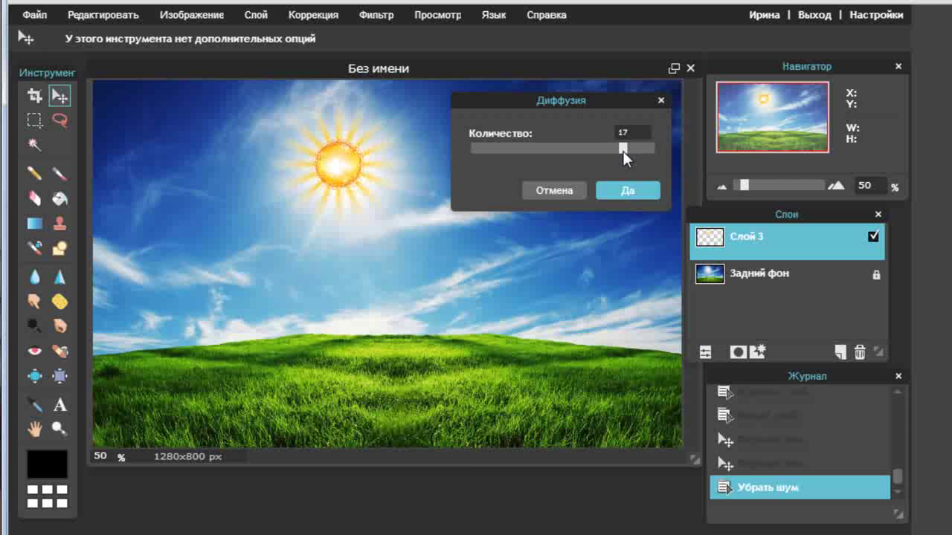
{"action": "left_click", "coordinate": [562, 193]}
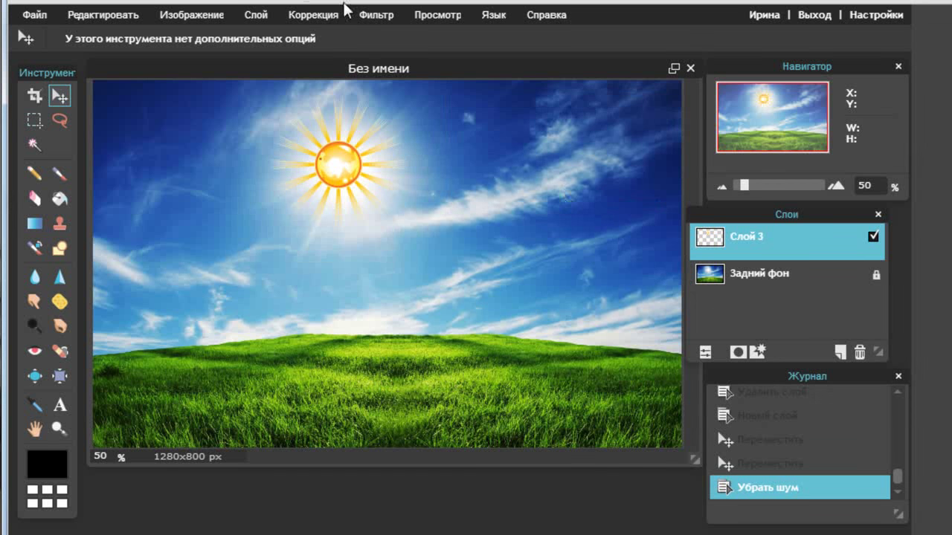
Preview the Трассировка filter with a higher amount, then cancel it
{"action": "left_click", "coordinate": [376, 14]}
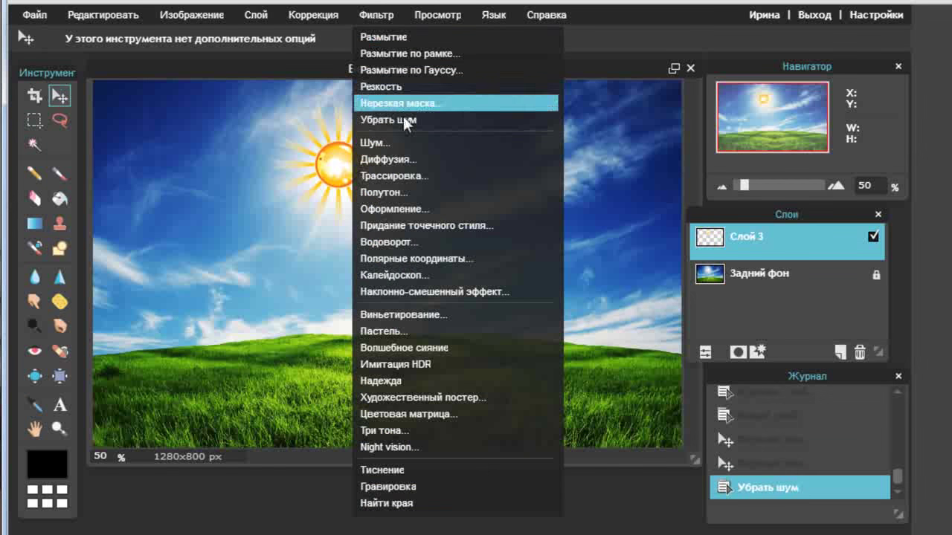
{"action": "left_click", "coordinate": [414, 177]}
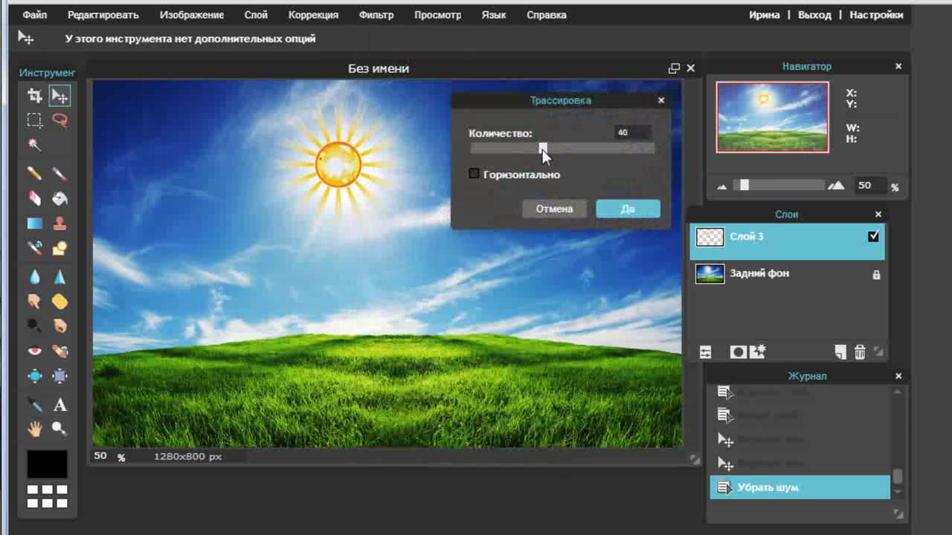
{"action": "left_click_drag", "start_coordinate": [542, 149], "coordinate": [573, 151]}
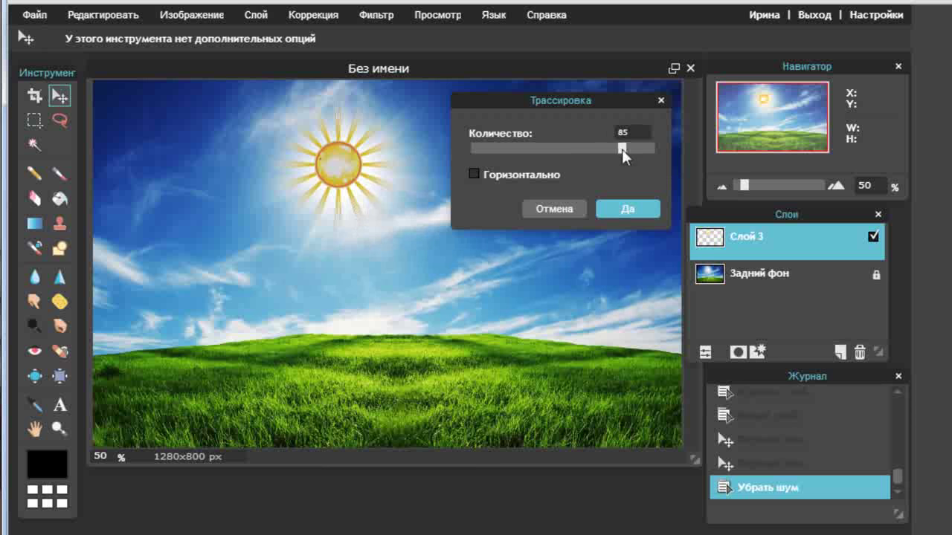
{"action": "left_click", "coordinate": [556, 209]}
Unlock the Задний фон background layer so it becomes Слой 0
{"action": "left_click", "coordinate": [797, 281]}
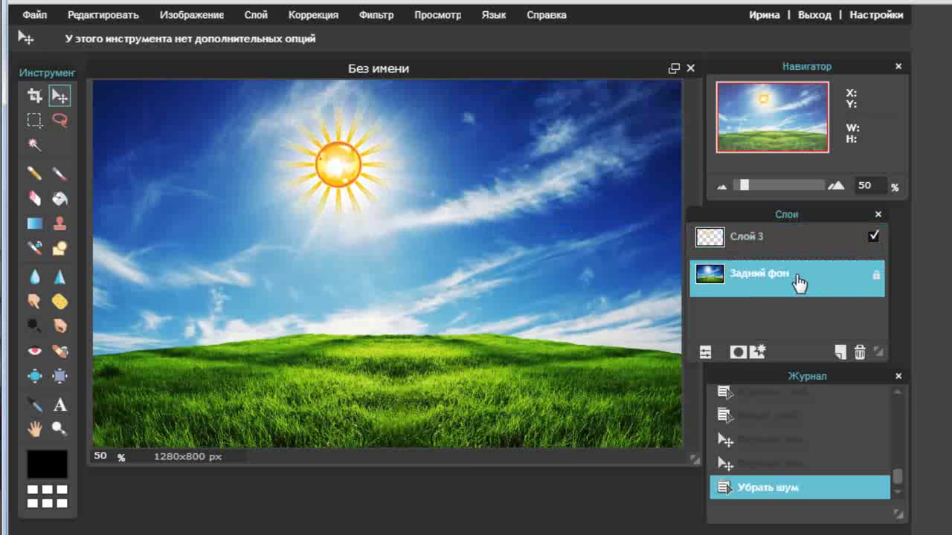
{"action": "double_click", "coordinate": [874, 276]}
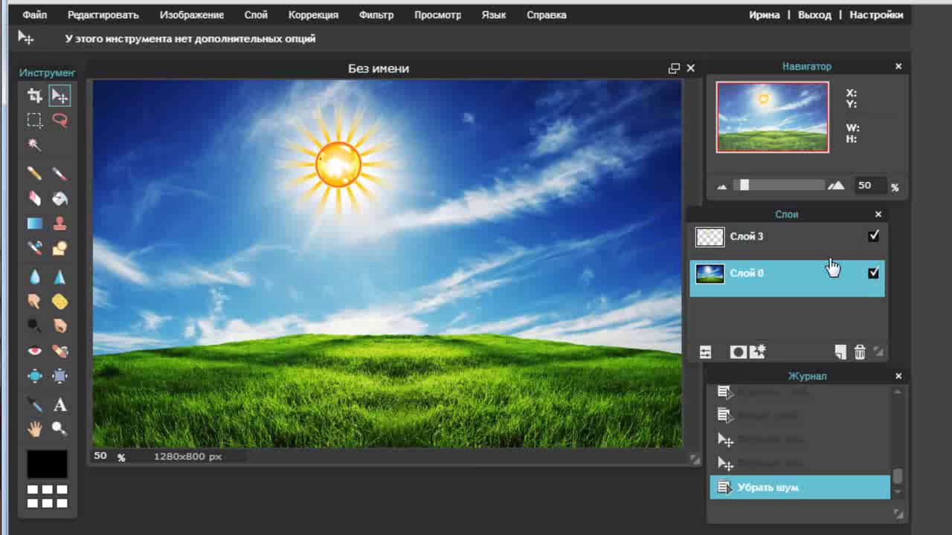
{"action": "left_click", "coordinate": [368, 14]}
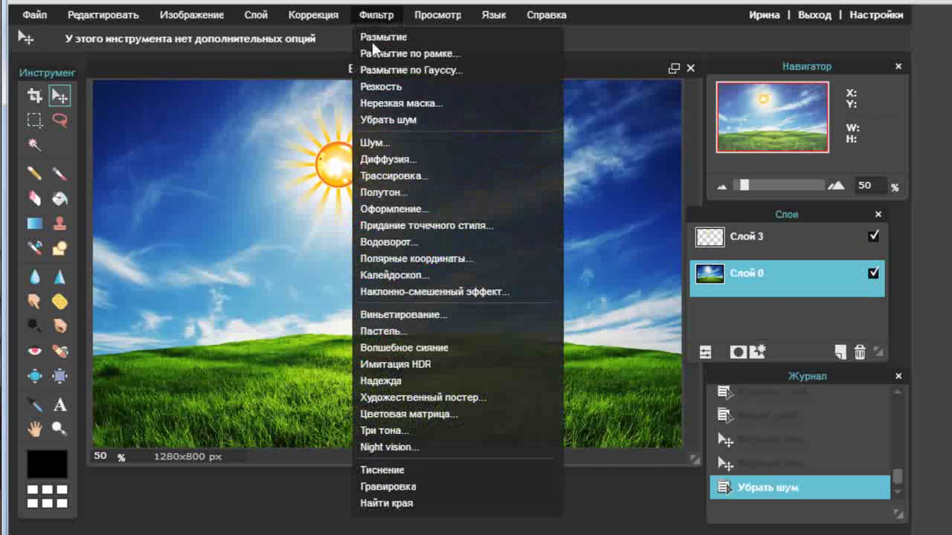
Preview Трассировка on Слой 0, settling the amount at 45 with horizontal tracing
{"action": "left_click", "coordinate": [419, 179]}
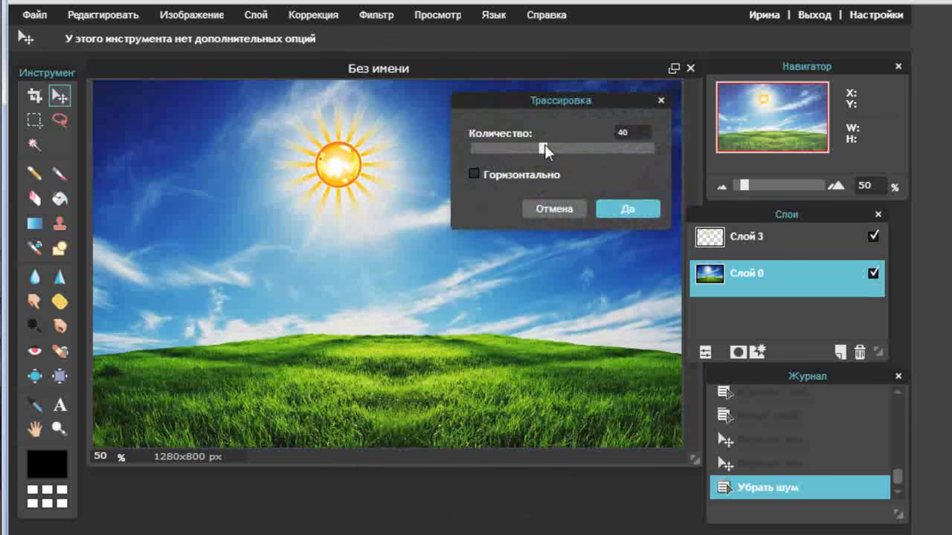
{"action": "left_click_drag", "start_coordinate": [545, 147], "coordinate": [607, 149]}
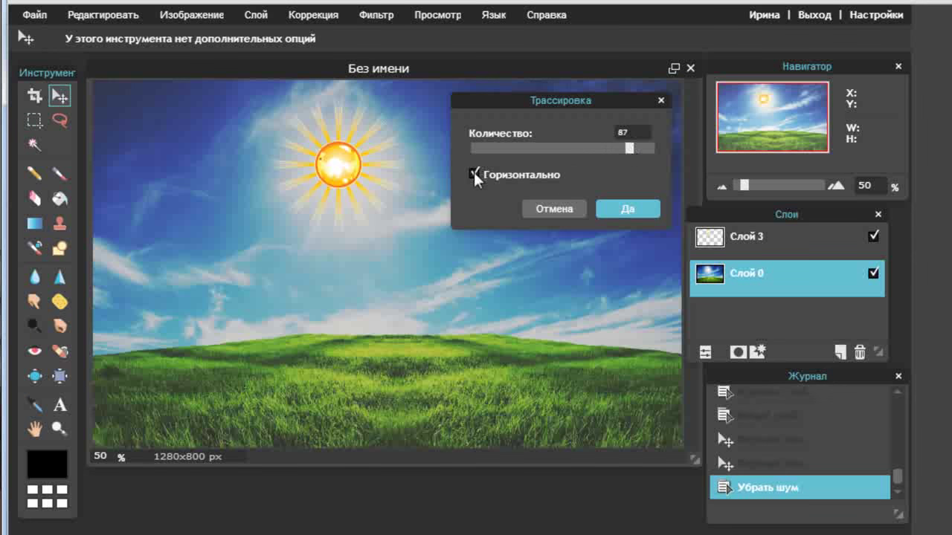
{"action": "mouse_move", "coordinate": [626, 146]}
{"action": "left_mouse_down"}
{"action": "mouse_move", "coordinate": [485, 149]}
{"action": "mouse_move", "coordinate": [583, 151]}
{"action": "mouse_move", "coordinate": [551, 152]}
{"action": "left_mouse_up"}
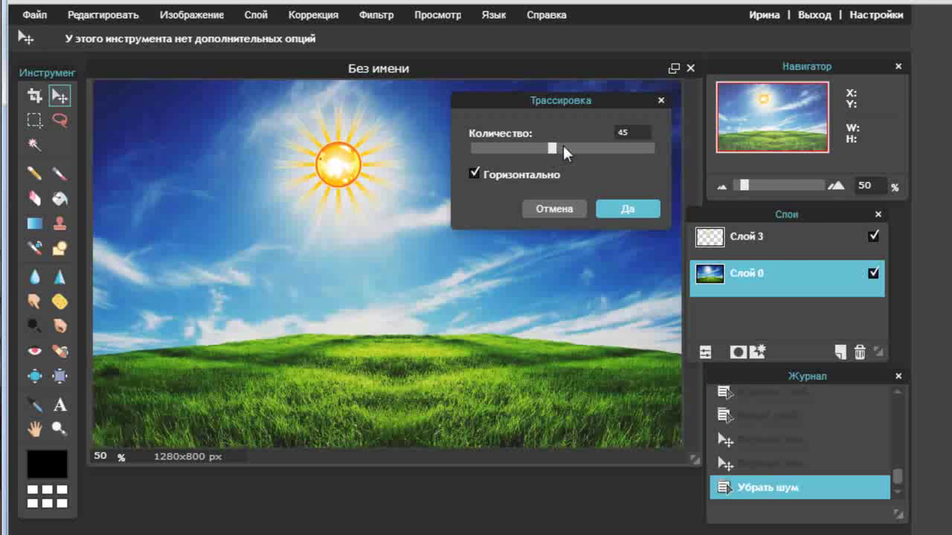
Cancel the trace preview and preview Полутон halftone on Слой 3 with dot size 2
{"action": "left_click", "coordinate": [564, 209]}
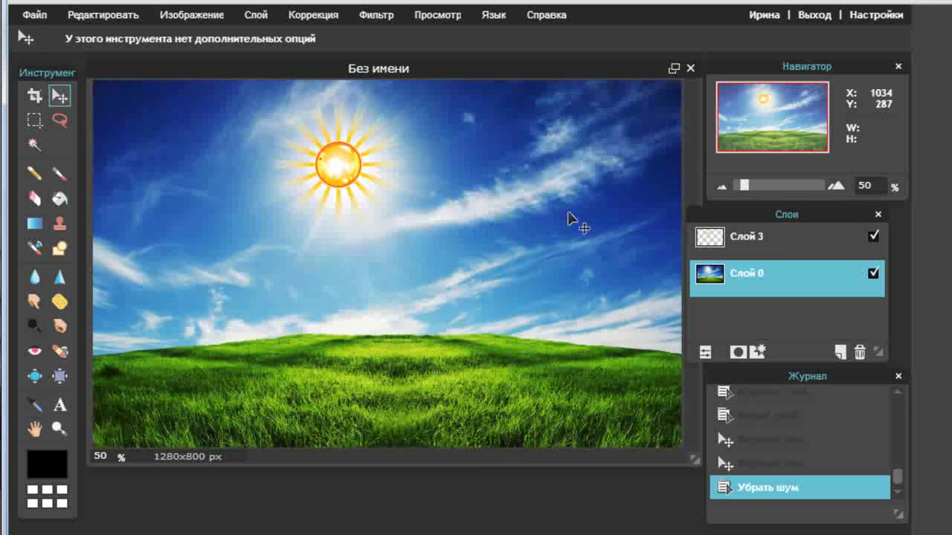
{"action": "left_click", "coordinate": [842, 240]}
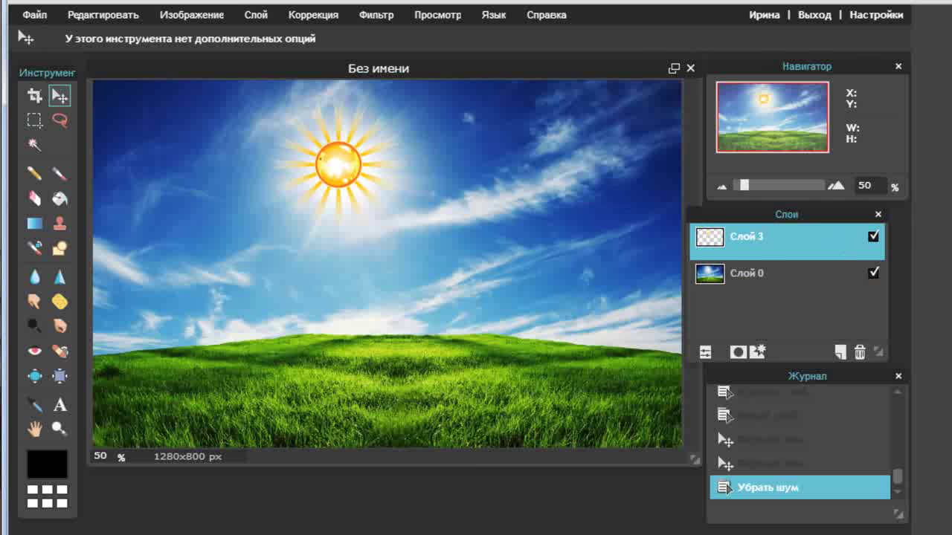
{"action": "left_click", "coordinate": [376, 15]}
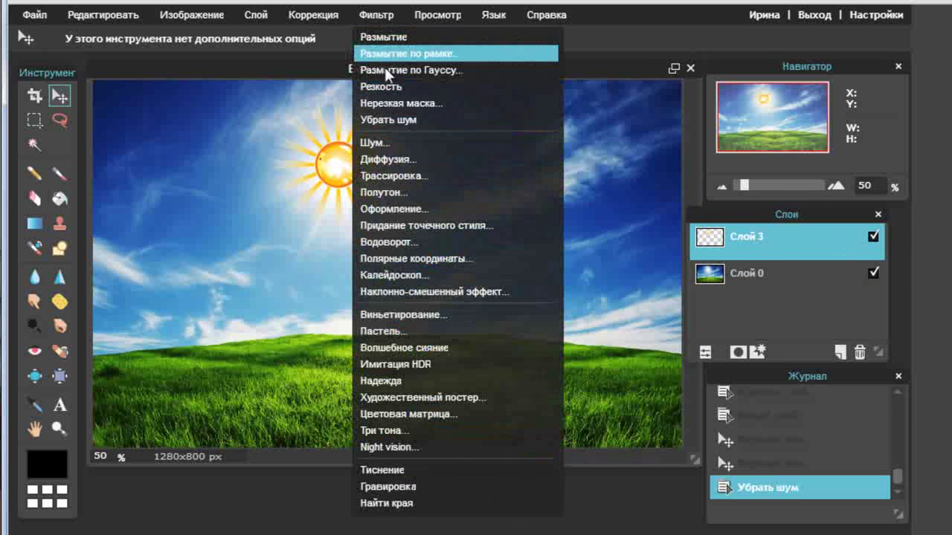
{"action": "left_click", "coordinate": [412, 192]}
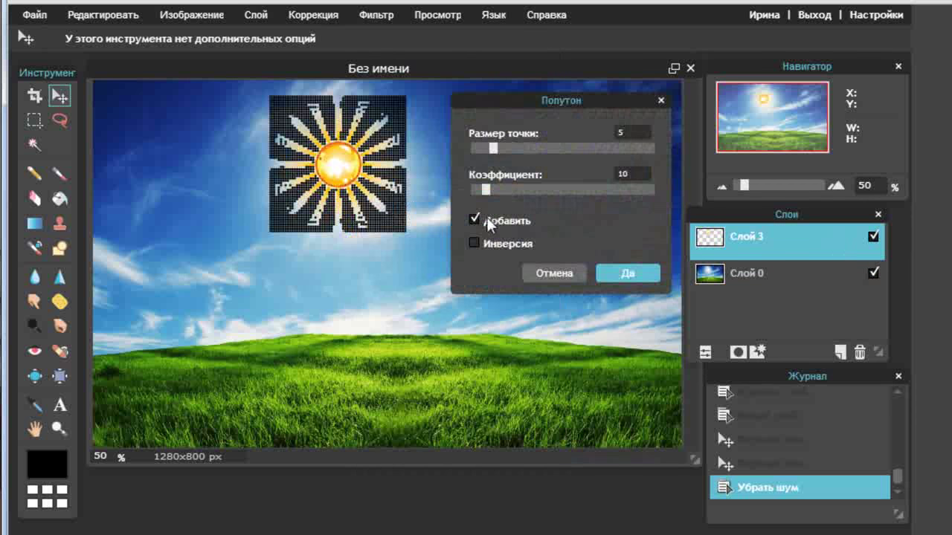
{"action": "left_click_drag", "start_coordinate": [493, 146], "coordinate": [466, 148]}
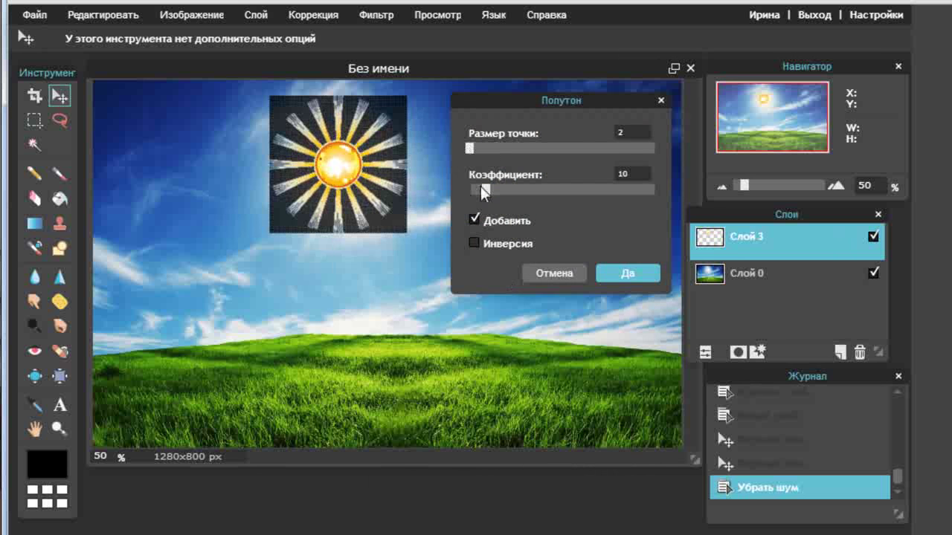
Try halftone coefficient 21, Добавить and invert options, various dot sizes, then cancel
{"action": "mouse_move", "coordinate": [481, 186]}
{"action": "left_mouse_down"}
{"action": "mouse_move", "coordinate": [598, 186]}
{"action": "mouse_move", "coordinate": [546, 185]}
{"action": "left_mouse_up"}
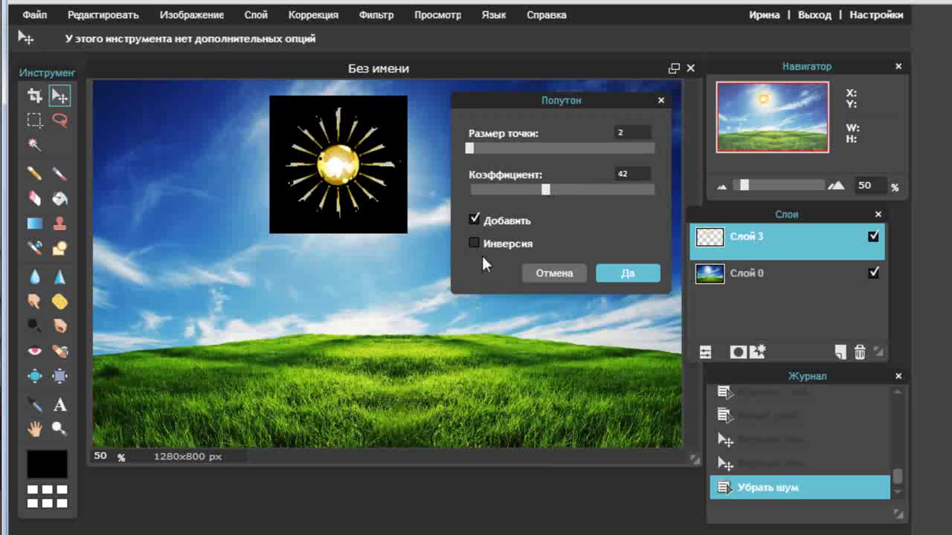
{"action": "left_click", "coordinate": [474, 220]}
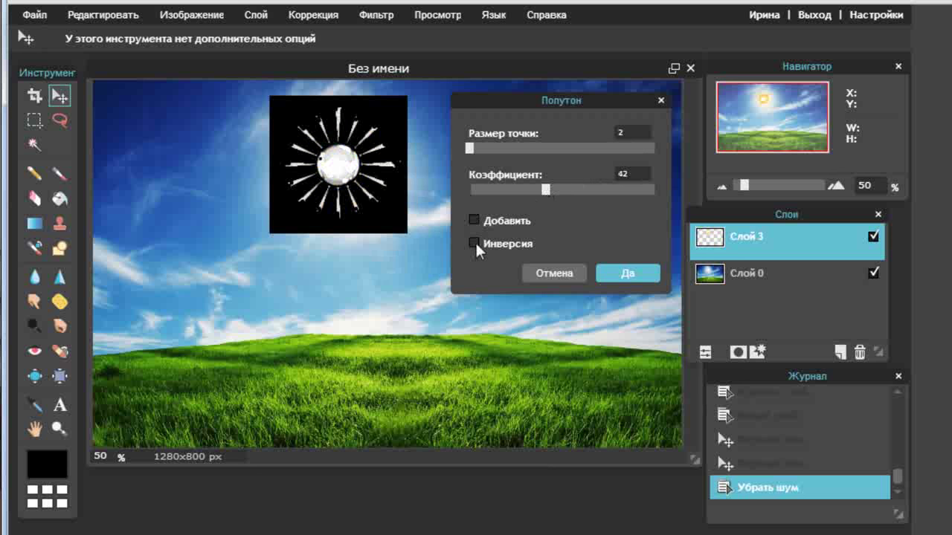
{"action": "left_click", "coordinate": [474, 222]}
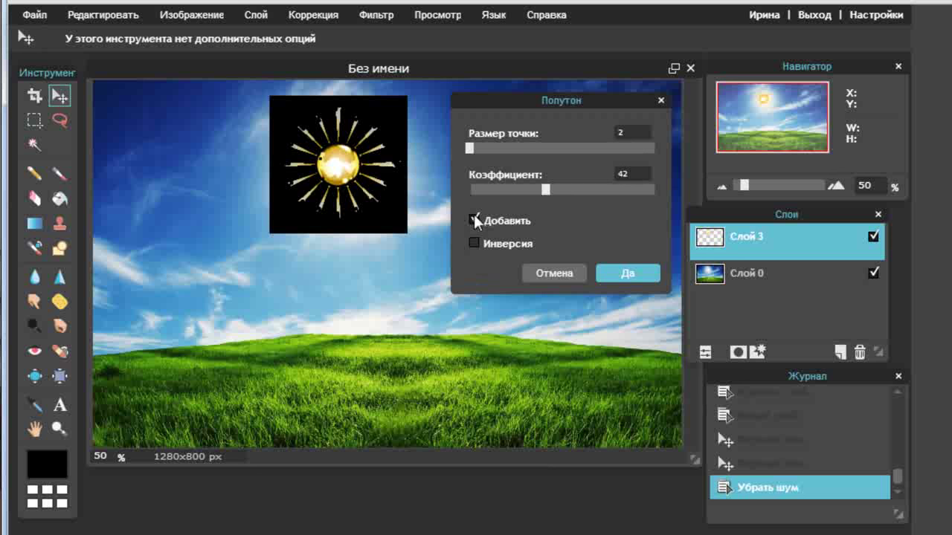
{"action": "left_click", "coordinate": [474, 220]}
{"action": "left_click", "coordinate": [473, 243]}
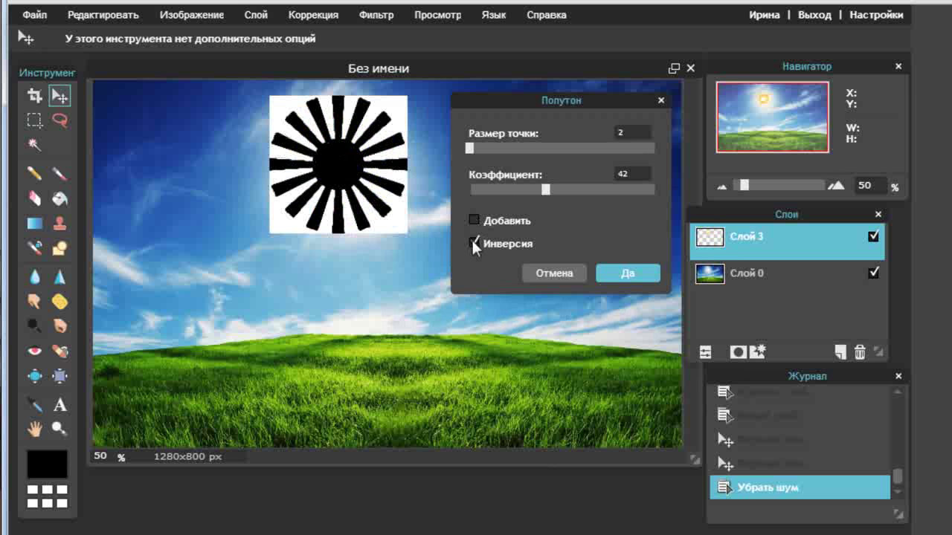
{"action": "left_click", "coordinate": [473, 220]}
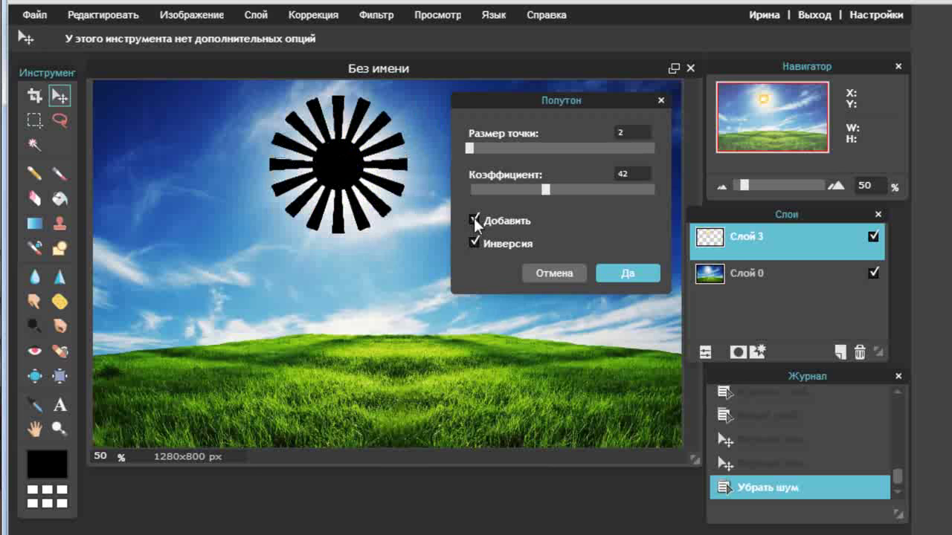
{"action": "left_click_drag", "start_coordinate": [547, 188], "coordinate": [506, 192]}
{"action": "left_click_drag", "start_coordinate": [470, 146], "coordinate": [558, 146]}
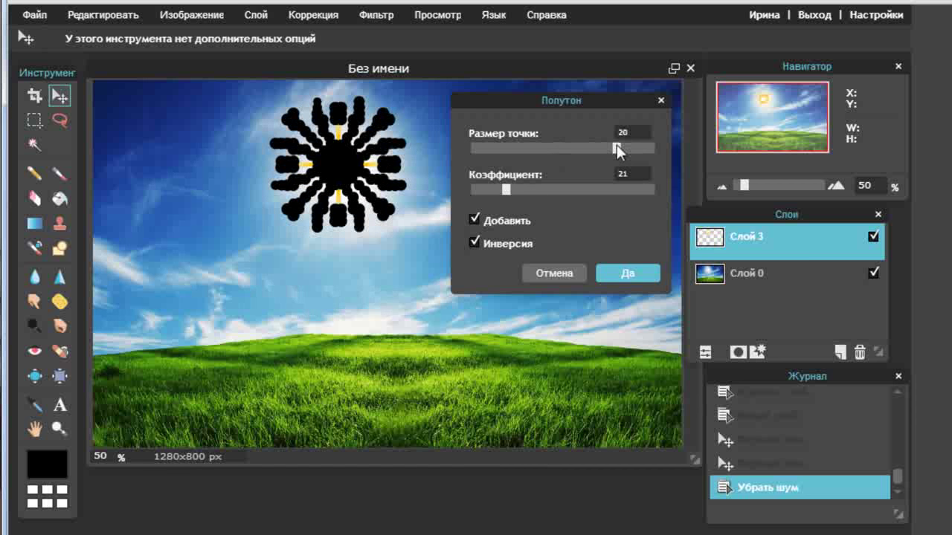
{"action": "left_click_drag", "start_coordinate": [616, 147], "coordinate": [469, 155]}
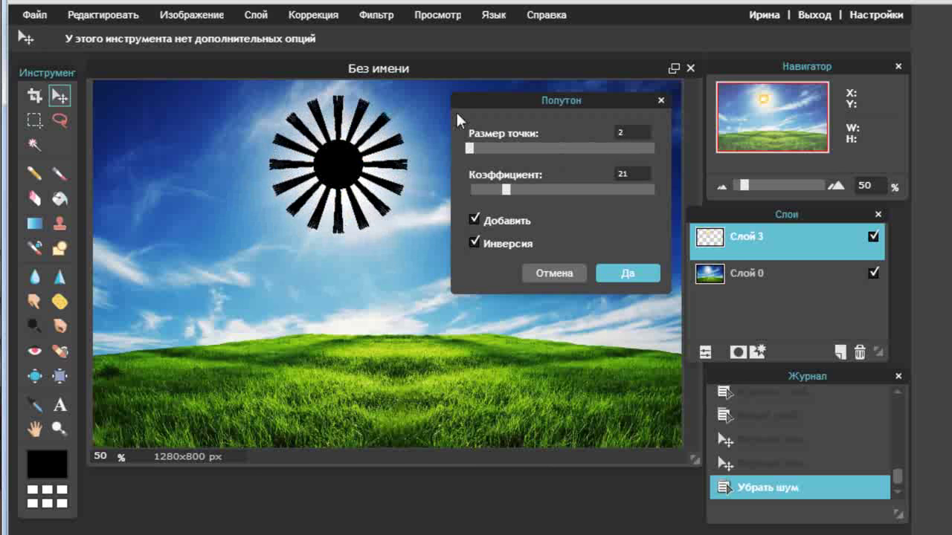
{"action": "left_click", "coordinate": [554, 274]}
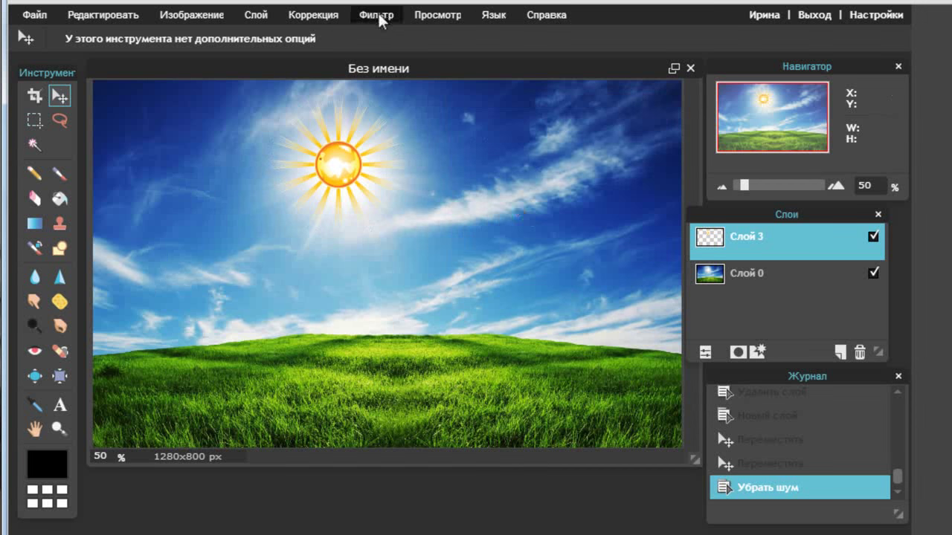
Preview coarser Оформление pixelate cells on the sun, cancel it, and hide Слой 3
{"action": "left_click", "coordinate": [383, 16]}
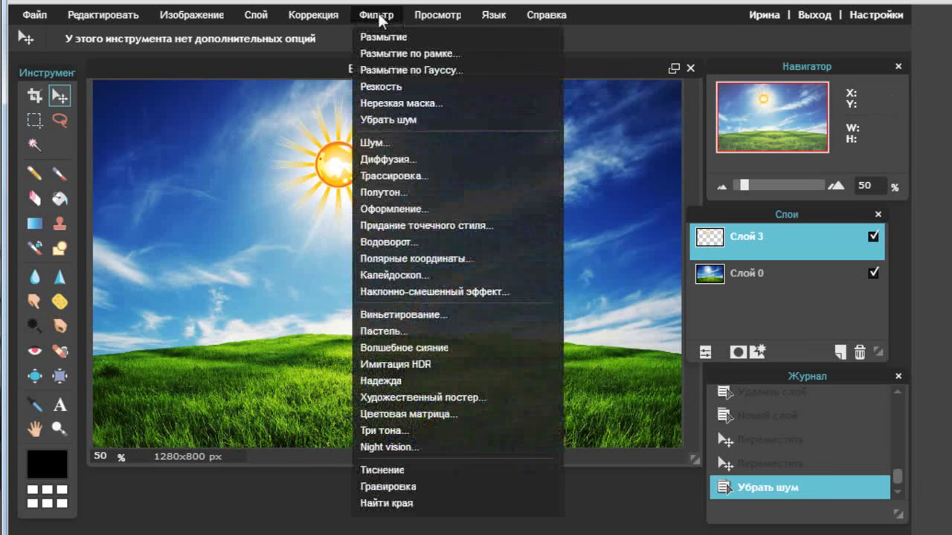
{"action": "left_click", "coordinate": [426, 209]}
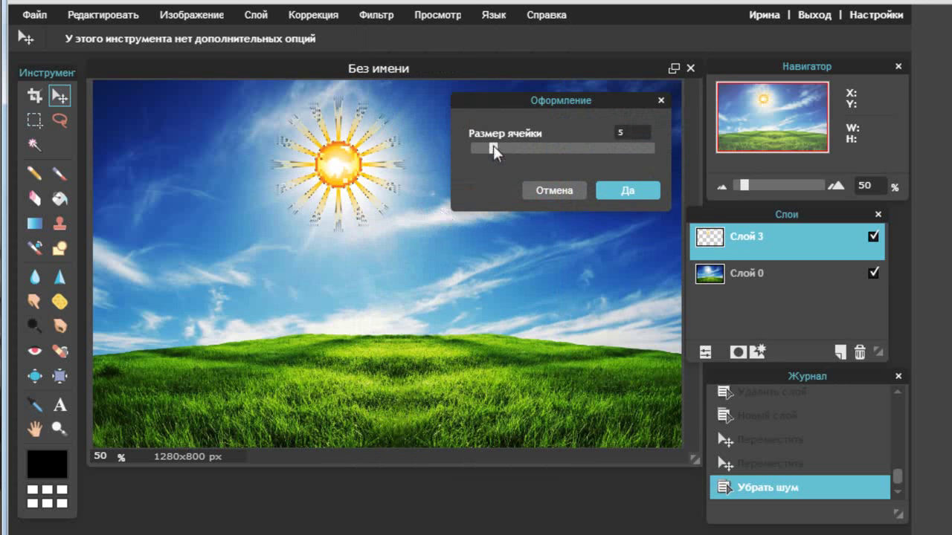
{"action": "mouse_move", "coordinate": [493, 145]}
{"action": "left_mouse_down"}
{"action": "mouse_move", "coordinate": [553, 149]}
{"action": "mouse_move", "coordinate": [533, 149]}
{"action": "left_mouse_up"}
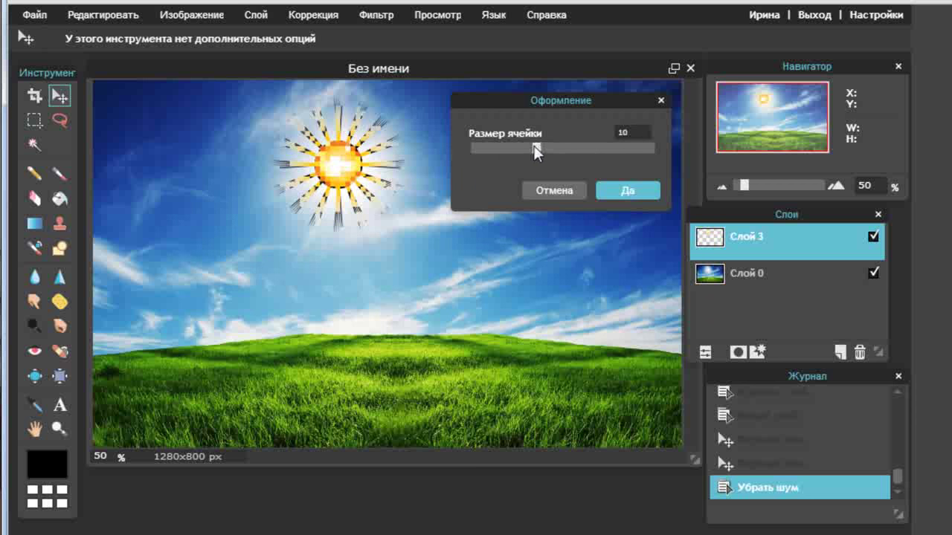
{"action": "left_click", "coordinate": [550, 191]}
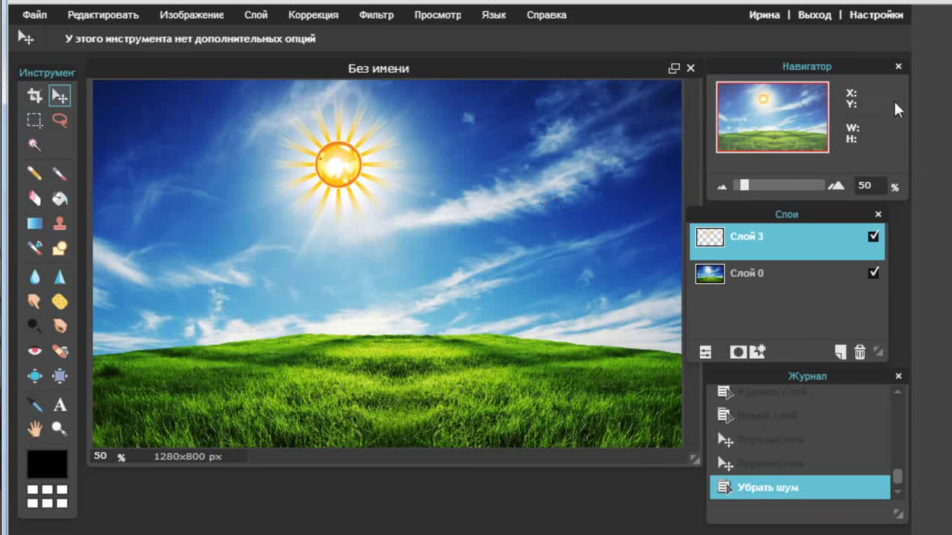
{"action": "left_click", "coordinate": [873, 238]}
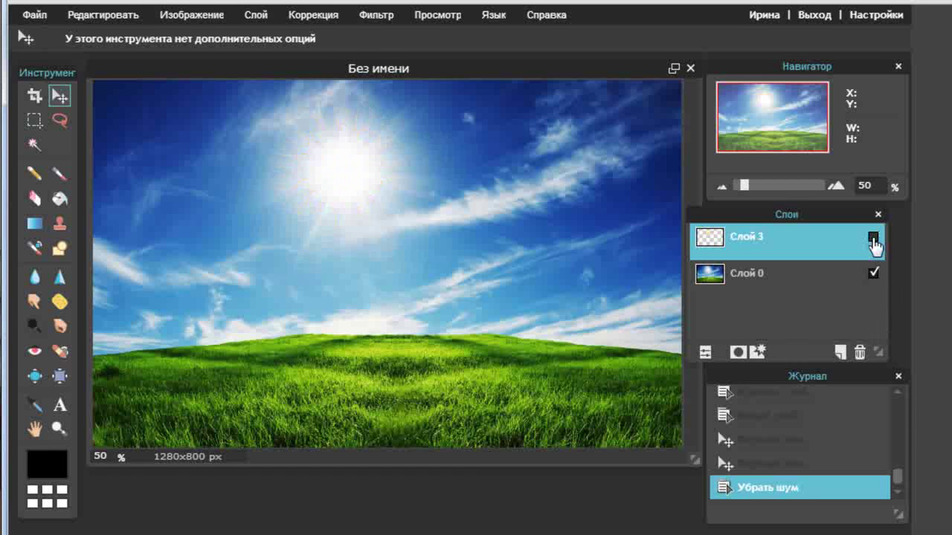
On Слой 0, preview Оформление pixelate up to cell size 18, then cancel it
{"action": "left_click", "coordinate": [803, 288]}
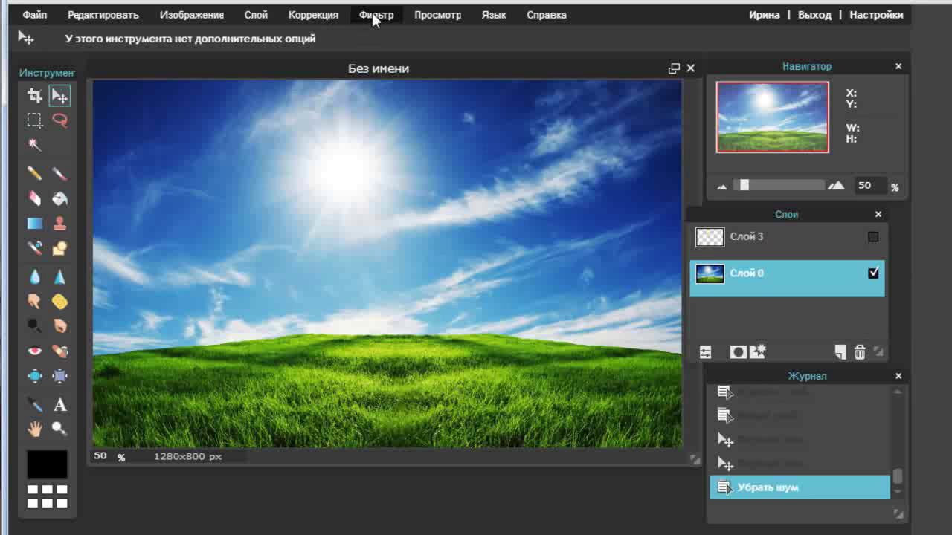
{"action": "left_click", "coordinate": [374, 16]}
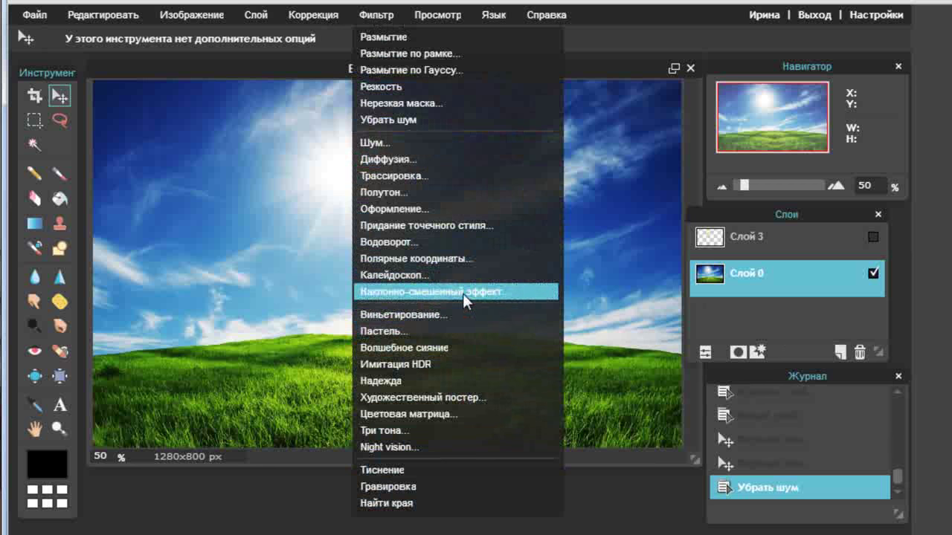
{"action": "left_click", "coordinate": [426, 209]}
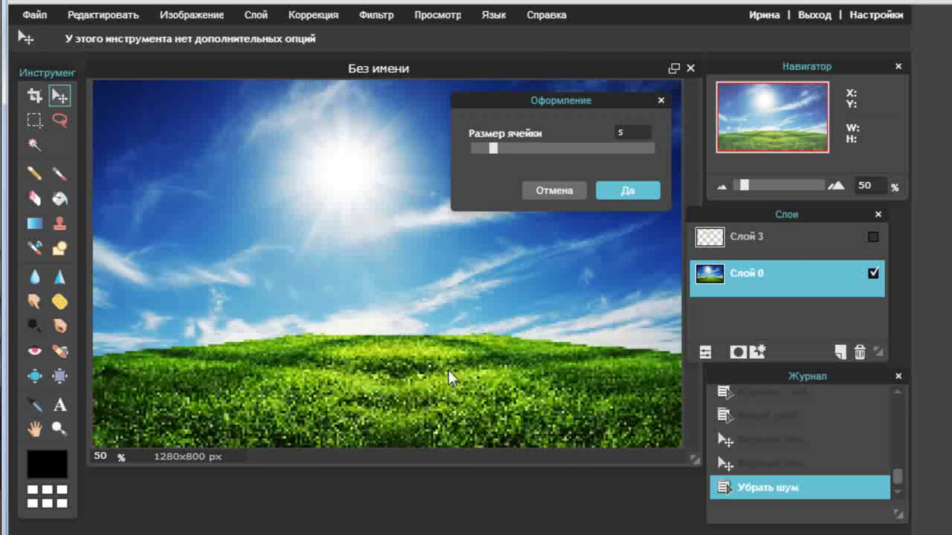
{"action": "mouse_move", "coordinate": [492, 151]}
{"action": "left_mouse_down"}
{"action": "mouse_move", "coordinate": [597, 151]}
{"action": "mouse_move", "coordinate": [488, 154]}
{"action": "left_mouse_up"}
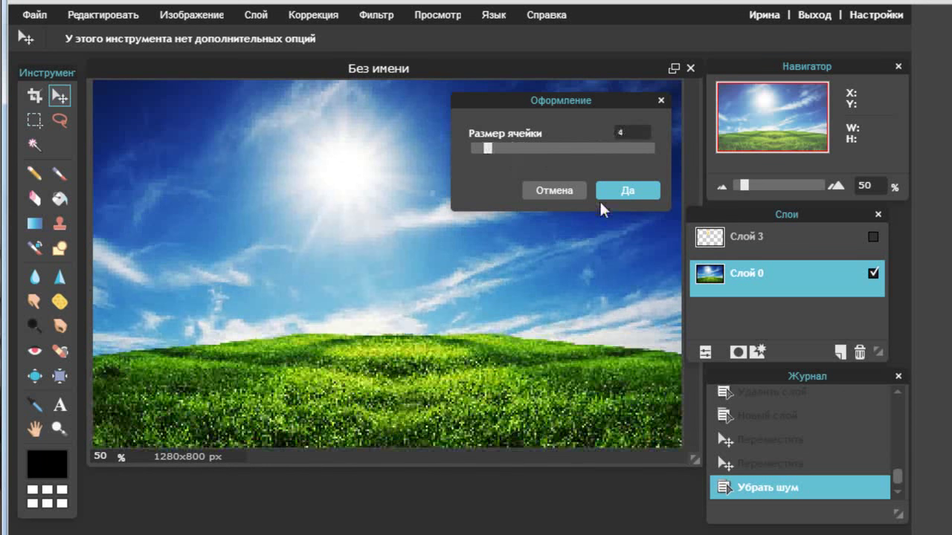
{"action": "left_click", "coordinate": [560, 191]}
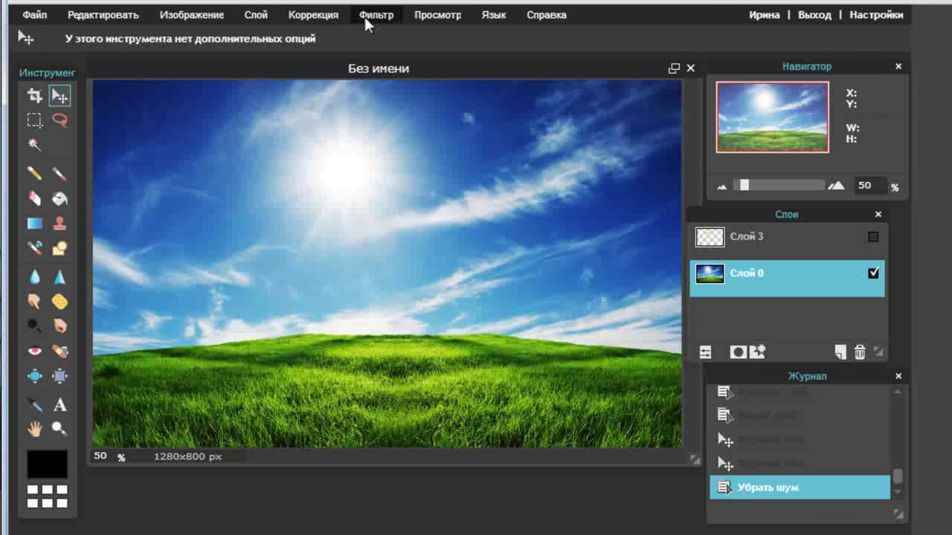
Select Слой 3, make the sun visible, and open Придание точечного стиля on it
{"action": "left_click", "coordinate": [750, 236]}
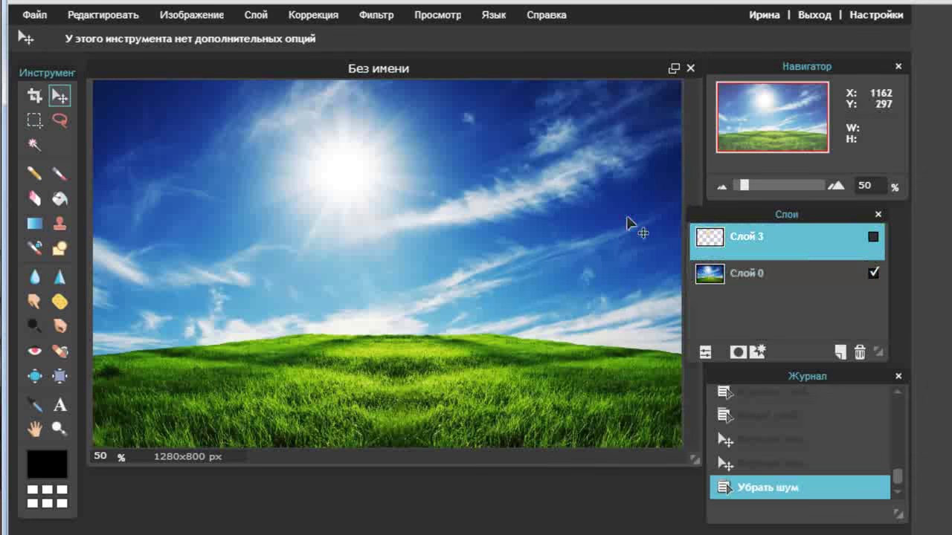
{"action": "left_click", "coordinate": [873, 236]}
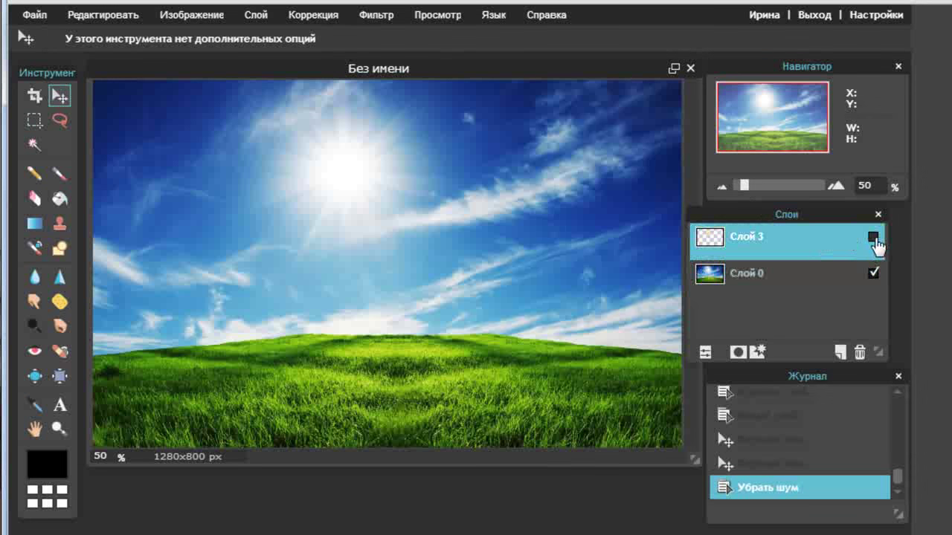
{"action": "left_click", "coordinate": [376, 15]}
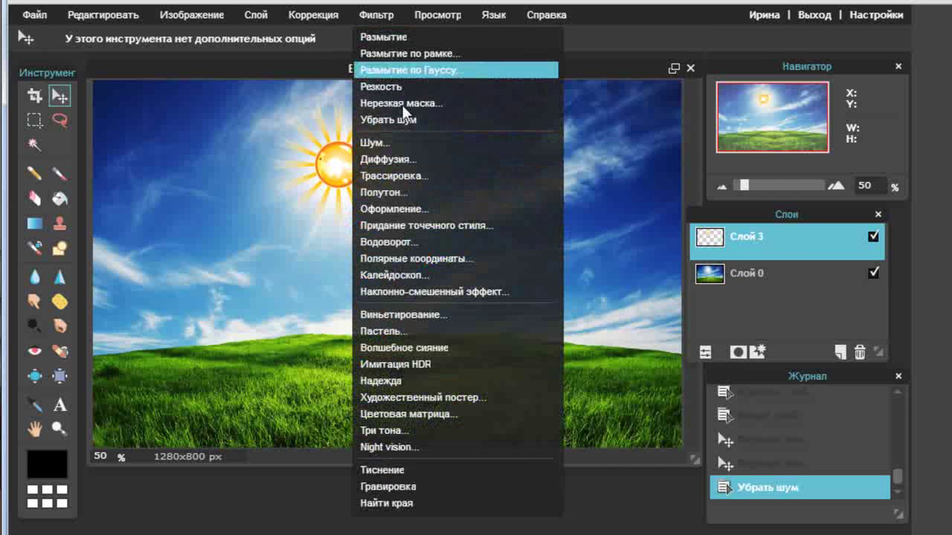
{"action": "left_click", "coordinate": [438, 225]}
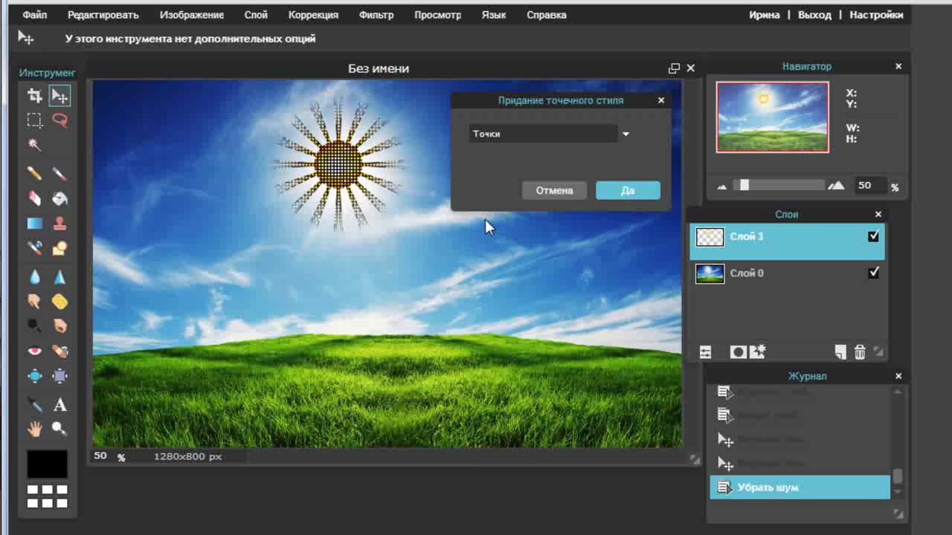
Preview the Квадраты, Большие окружности and Малые окружности dot styles, then cancel
{"action": "left_click", "coordinate": [623, 136]}
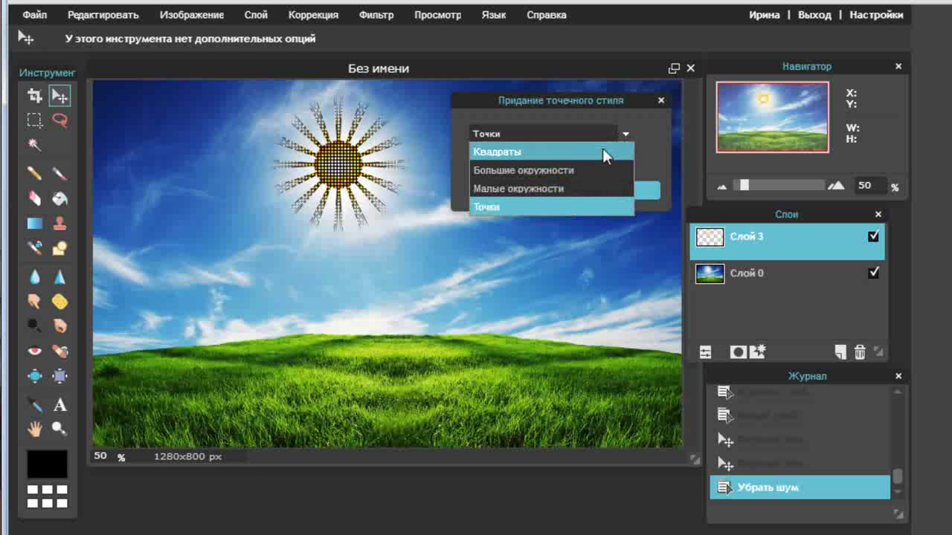
{"action": "left_click", "coordinate": [598, 154]}
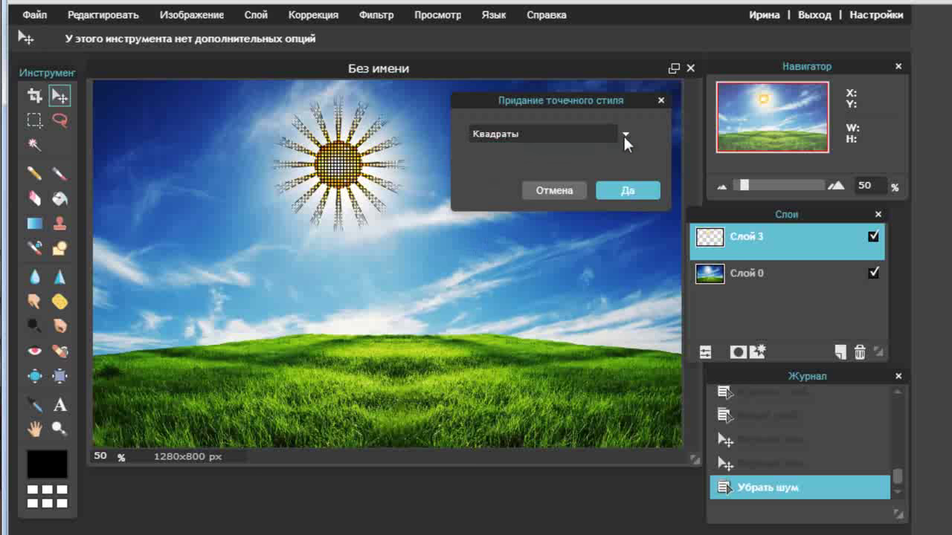
{"action": "left_click", "coordinate": [623, 135]}
{"action": "left_click", "coordinate": [582, 171]}
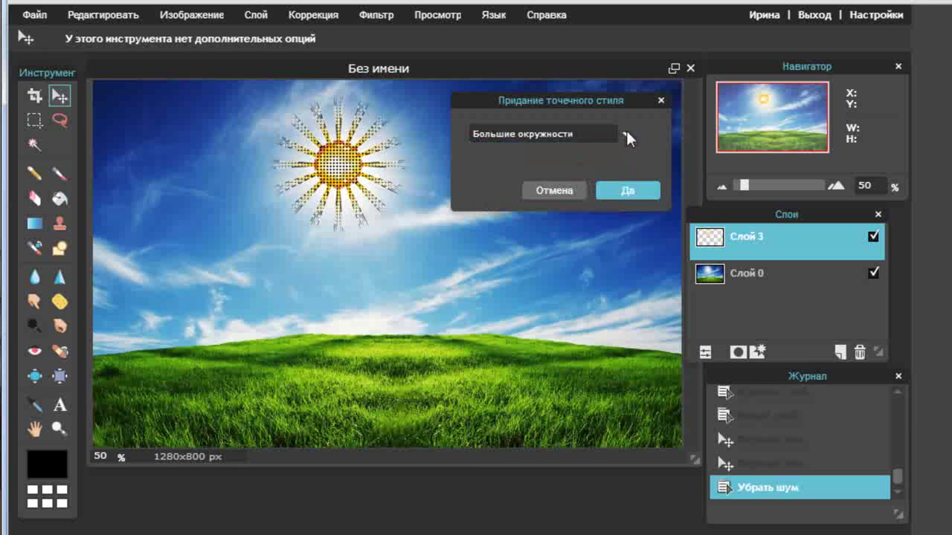
{"action": "left_click", "coordinate": [626, 131]}
{"action": "left_click", "coordinate": [563, 193]}
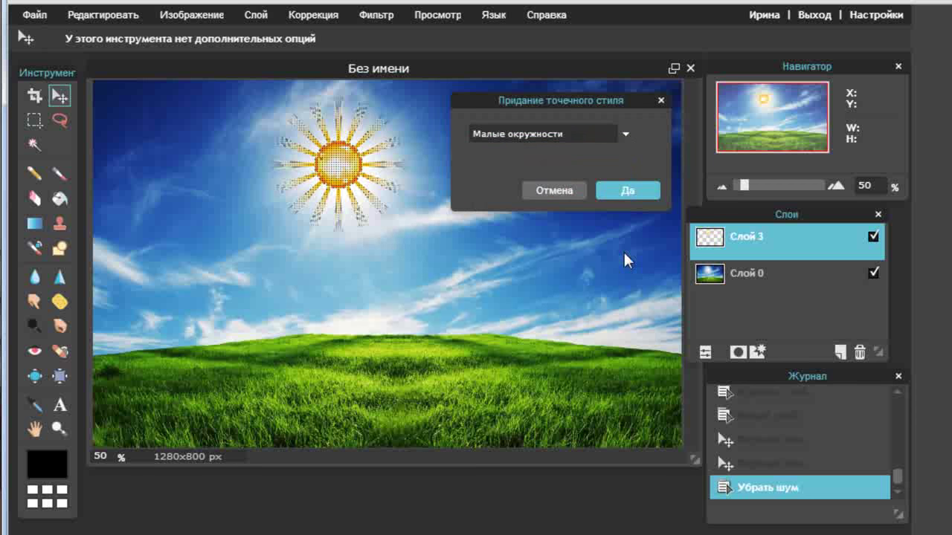
{"action": "left_click", "coordinate": [560, 190]}
{"action": "left_click", "coordinate": [371, 16]}
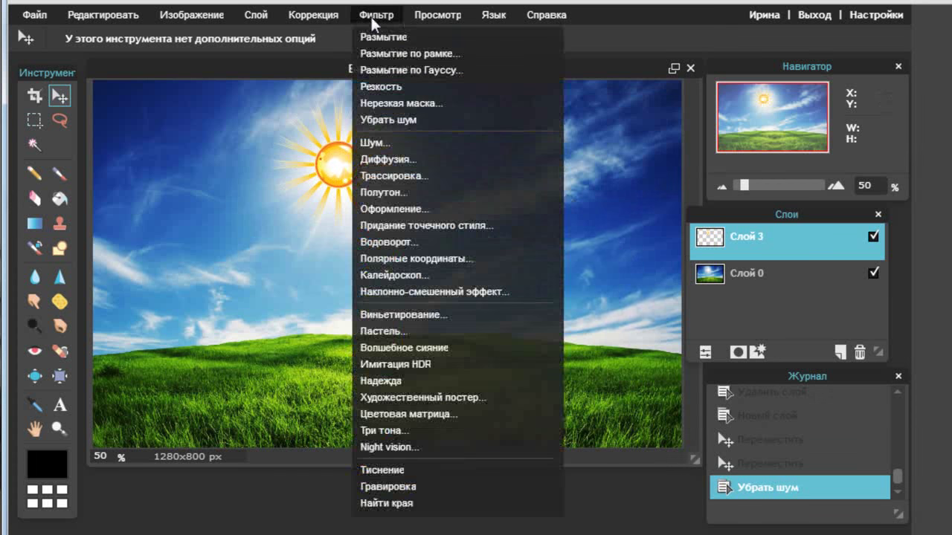
{"action": "left_click", "coordinate": [426, 241]}
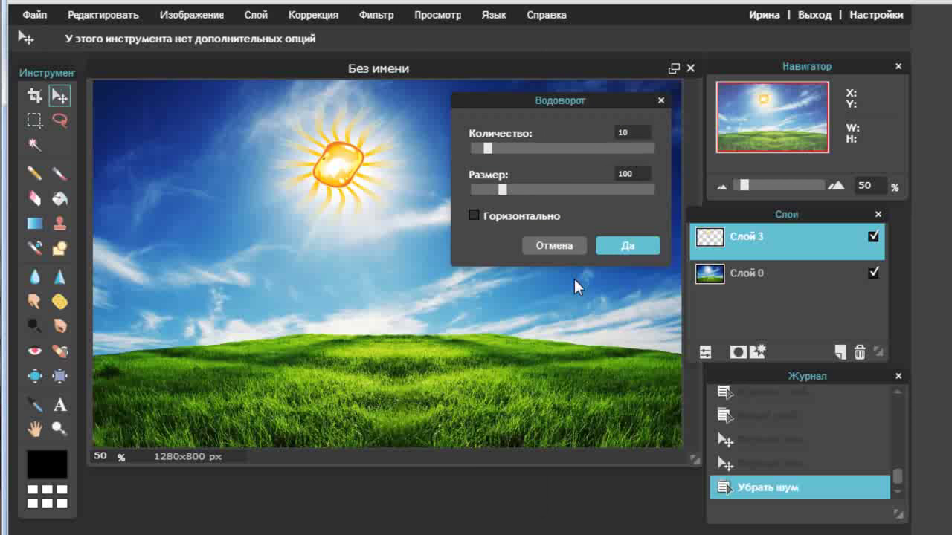
{"action": "left_click", "coordinate": [558, 248]}
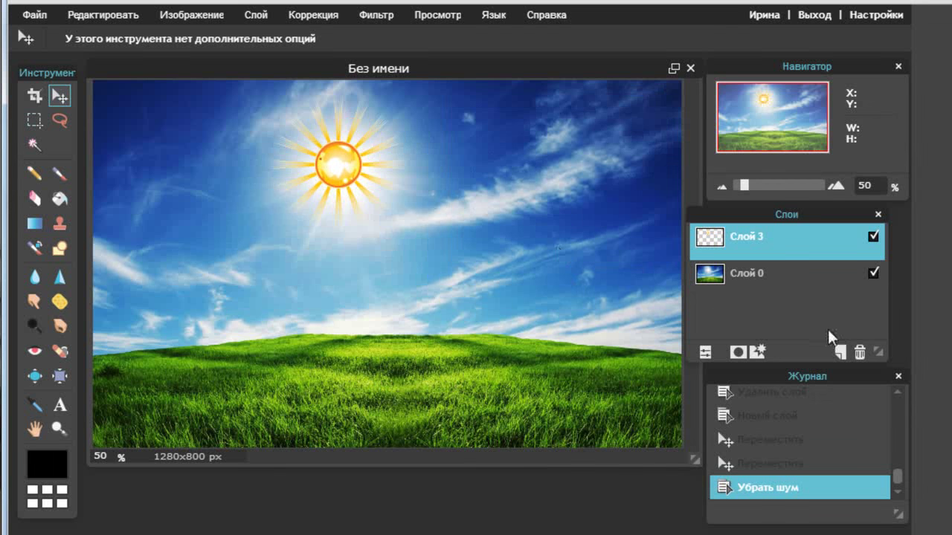
{"action": "left_click", "coordinate": [873, 237]}
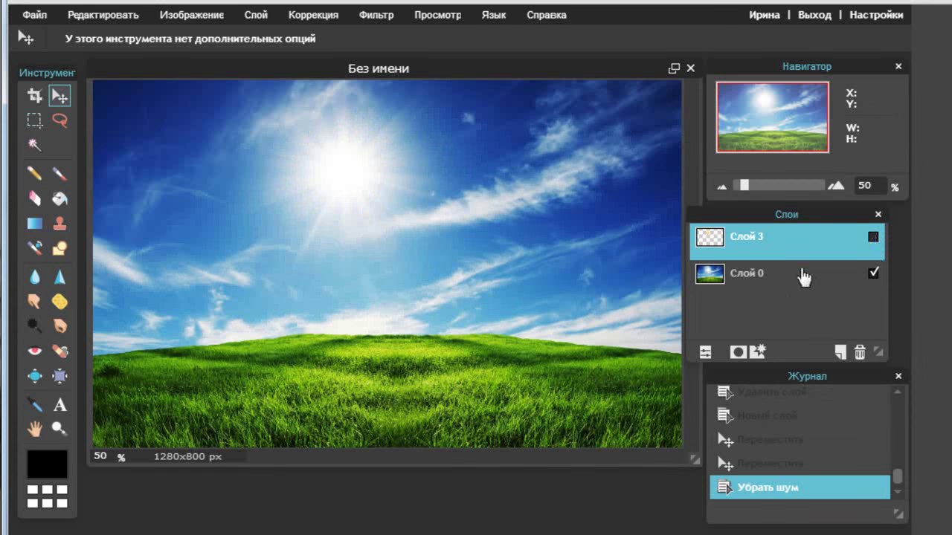
{"action": "left_click", "coordinate": [803, 276]}
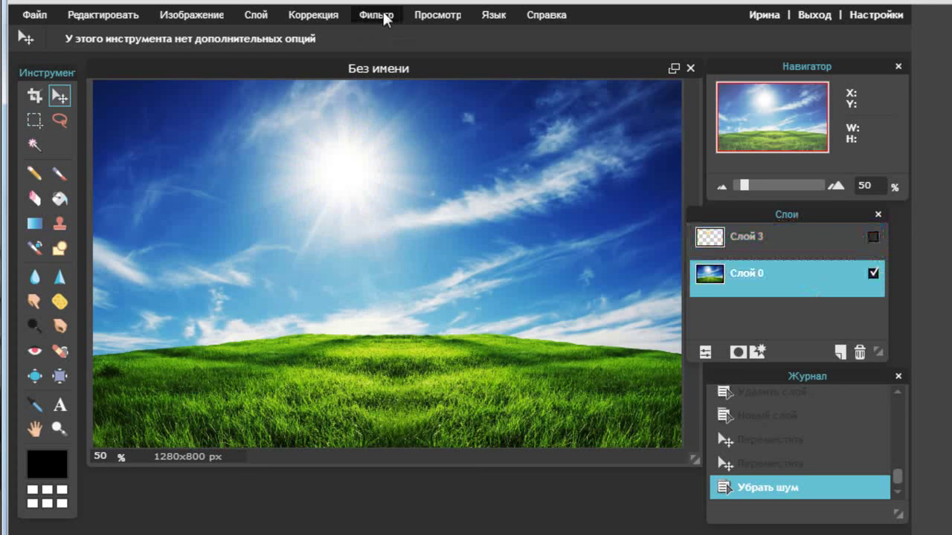
{"action": "left_click", "coordinate": [379, 14]}
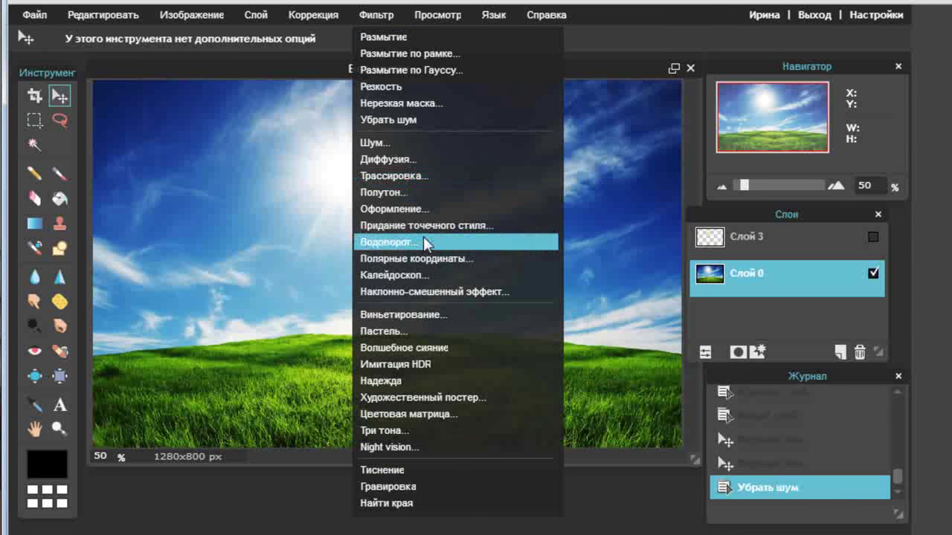
{"action": "left_click", "coordinate": [426, 240]}
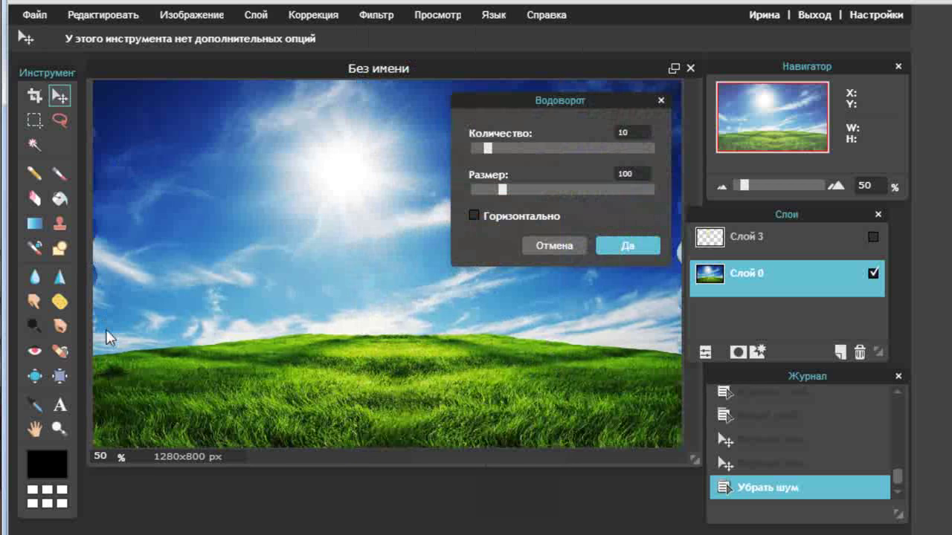
{"action": "left_click_drag", "start_coordinate": [489, 144], "coordinate": [562, 151]}
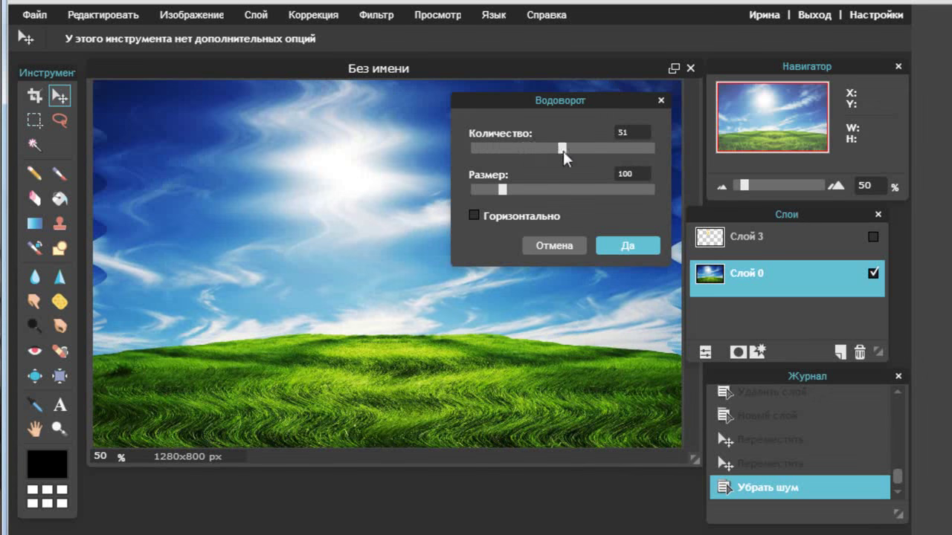
{"action": "left_click_drag", "start_coordinate": [563, 150], "coordinate": [594, 151]}
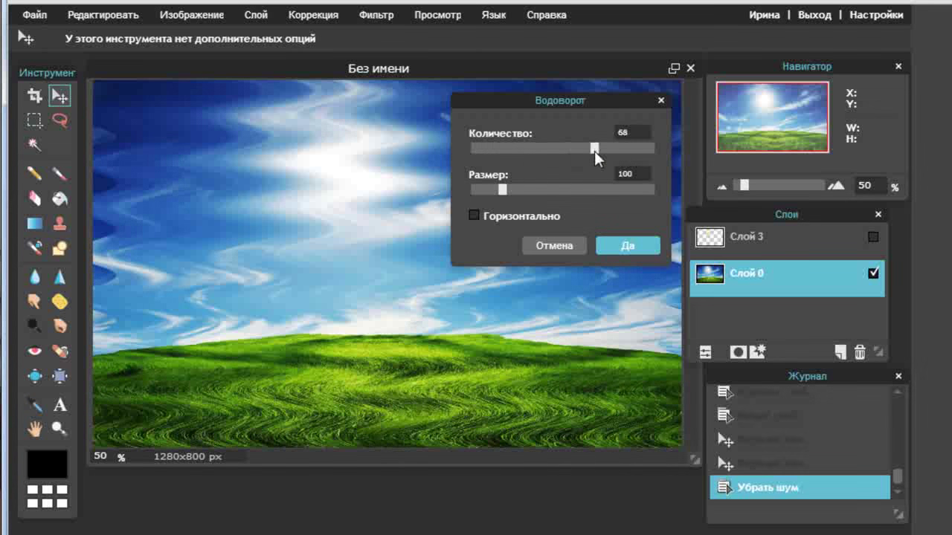
{"action": "left_click", "coordinate": [614, 153]}
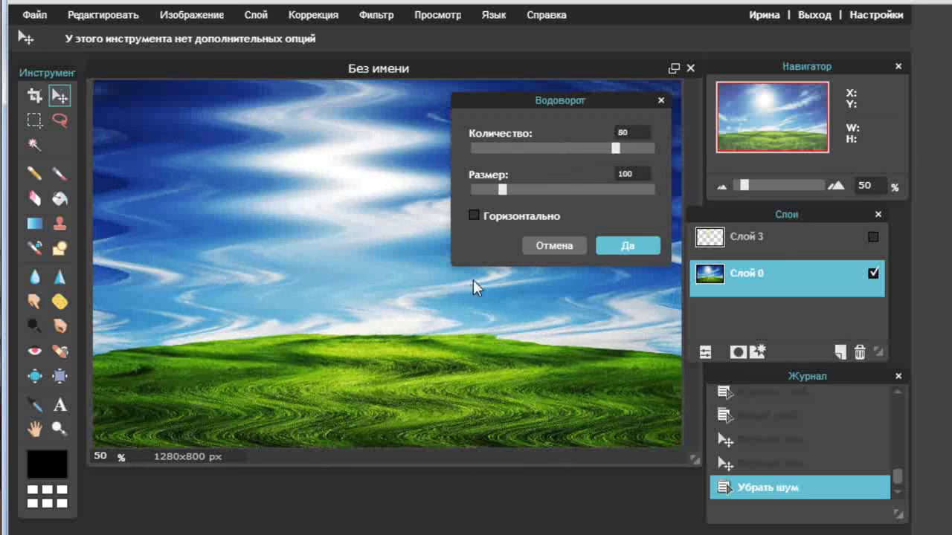
{"action": "left_click_drag", "start_coordinate": [595, 95], "coordinate": [810, 84]}
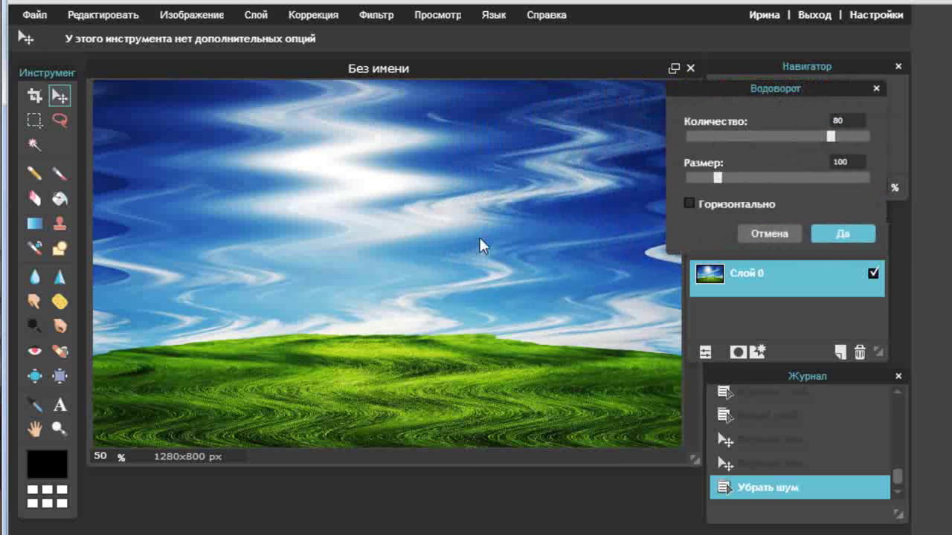
{"action": "mouse_move", "coordinate": [717, 180]}
{"action": "left_mouse_down"}
{"action": "mouse_move", "coordinate": [827, 177]}
{"action": "mouse_move", "coordinate": [812, 177]}
{"action": "left_mouse_up"}
{"action": "left_click", "coordinate": [690, 200]}
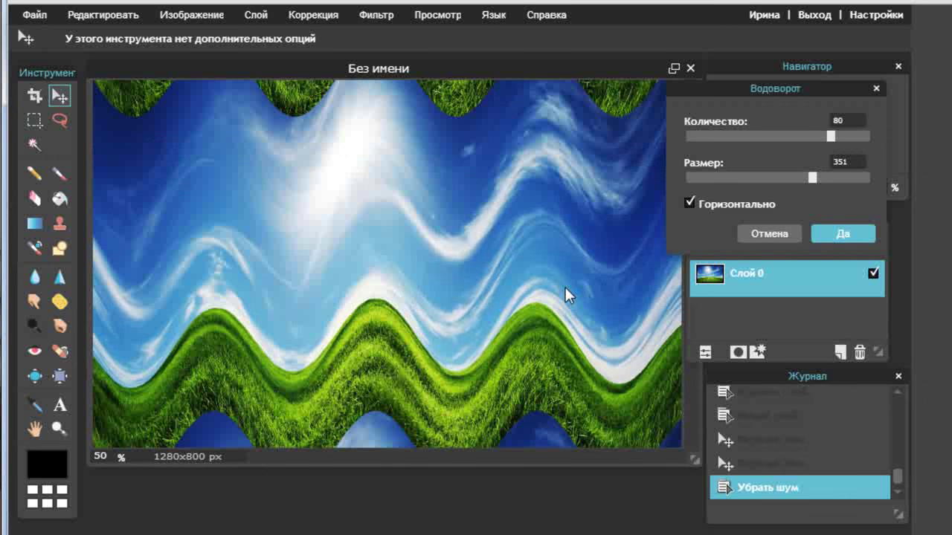
{"action": "left_click", "coordinate": [762, 234]}
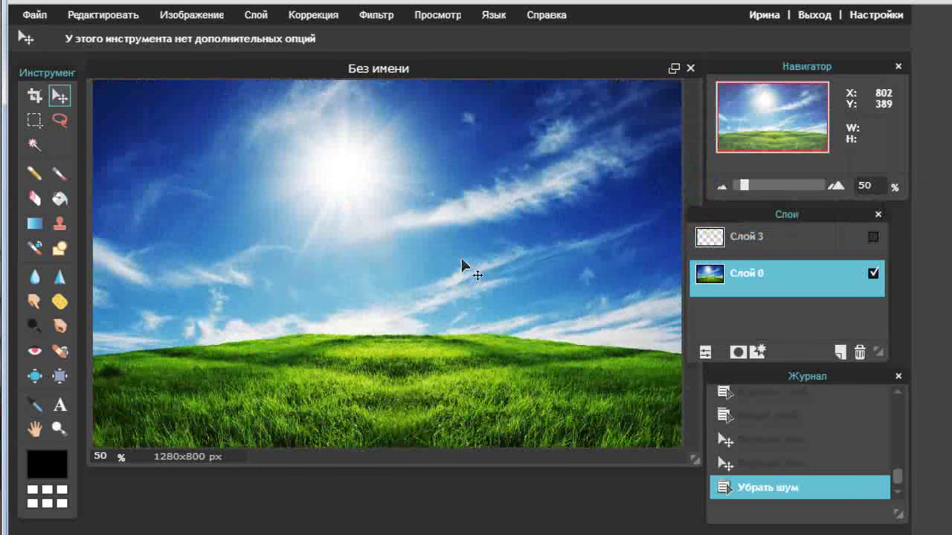
{"action": "left_click", "coordinate": [376, 16]}
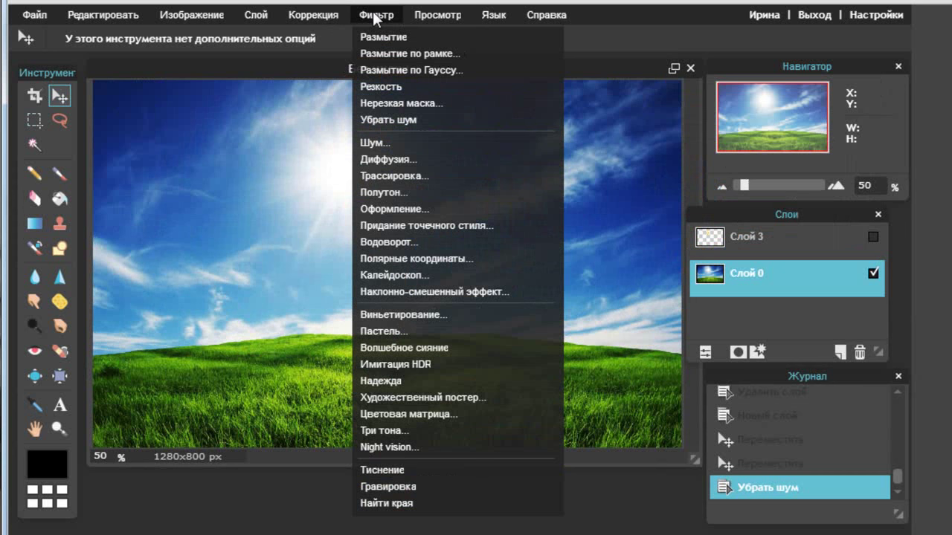
{"action": "left_click", "coordinate": [450, 260]}
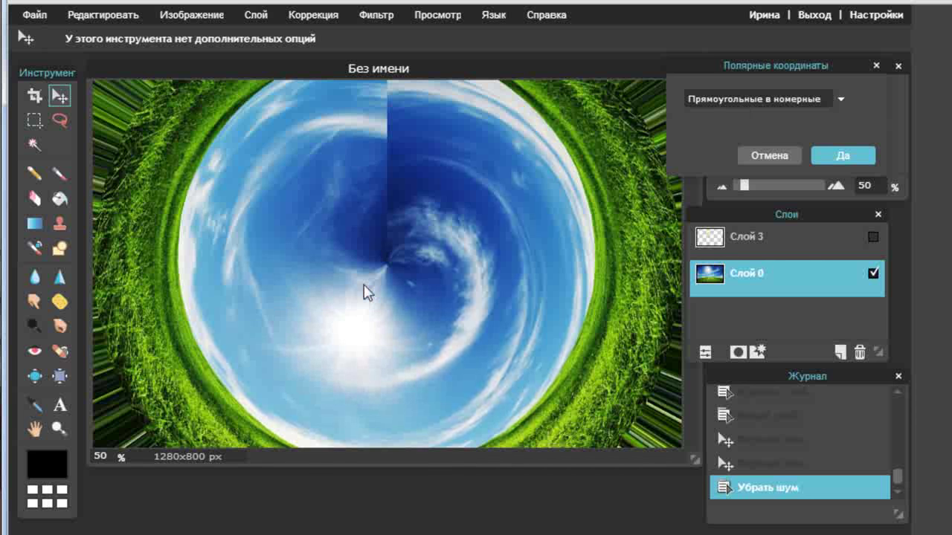
{"action": "left_click", "coordinate": [841, 99]}
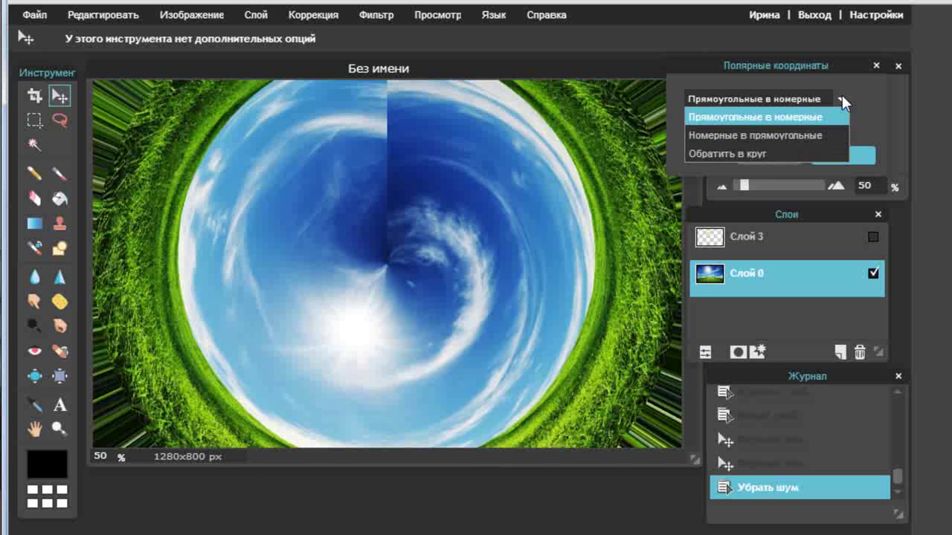
{"action": "left_click", "coordinate": [769, 136]}
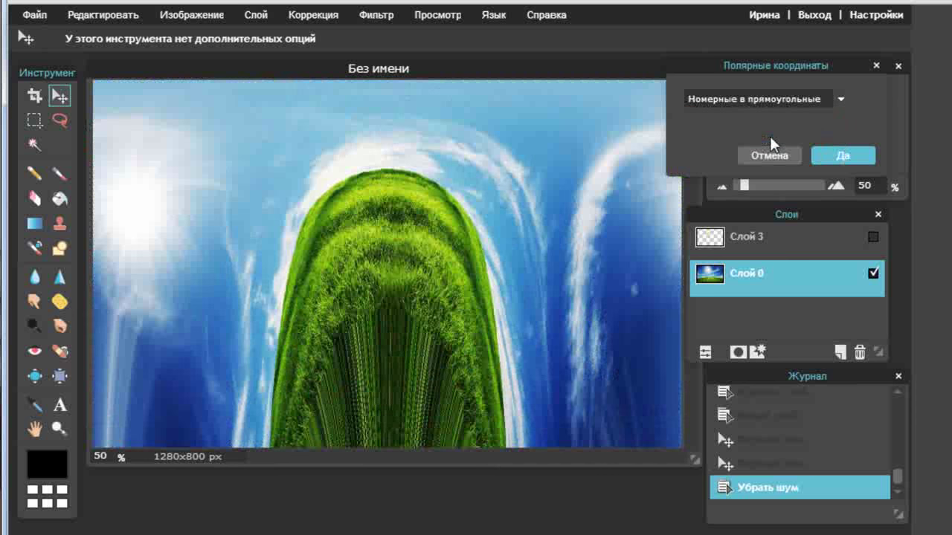
{"action": "left_click", "coordinate": [841, 96]}
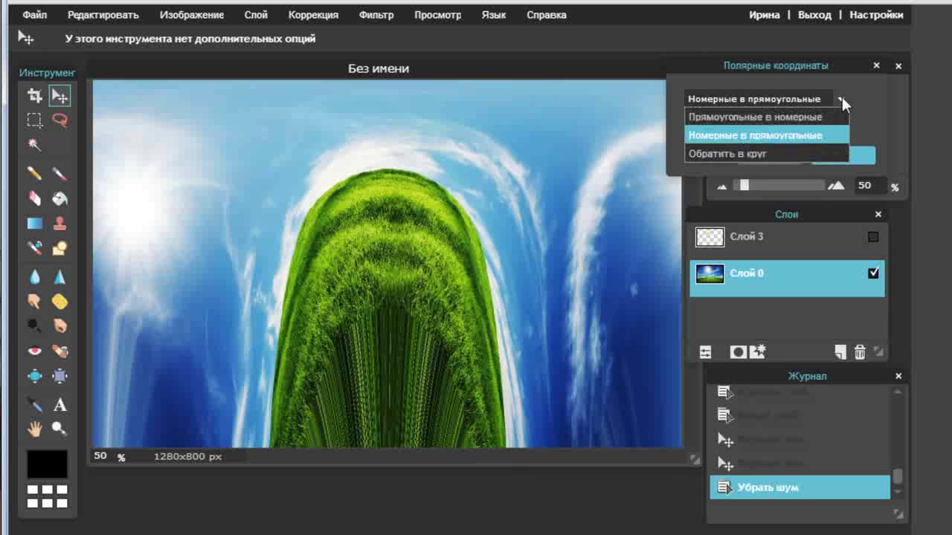
{"action": "left_click", "coordinate": [792, 152]}
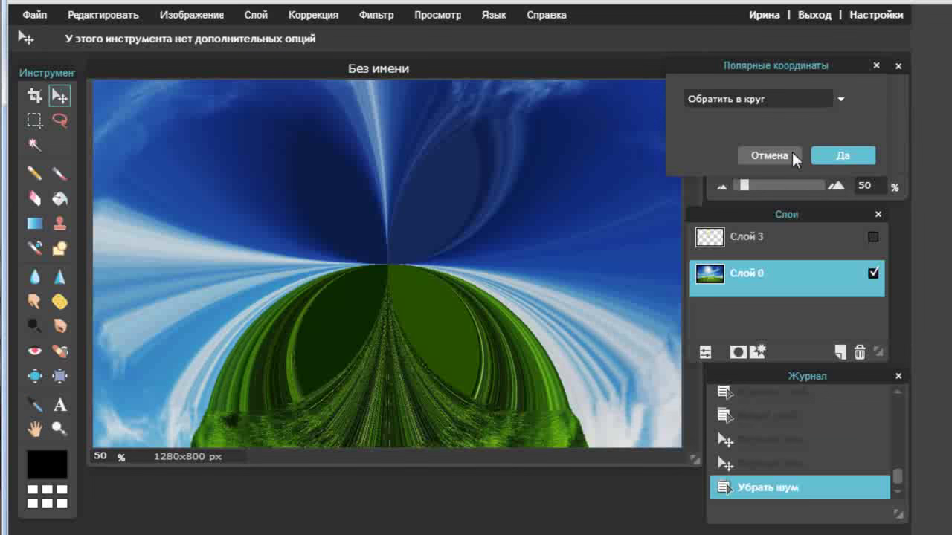
{"action": "left_click", "coordinate": [774, 155]}
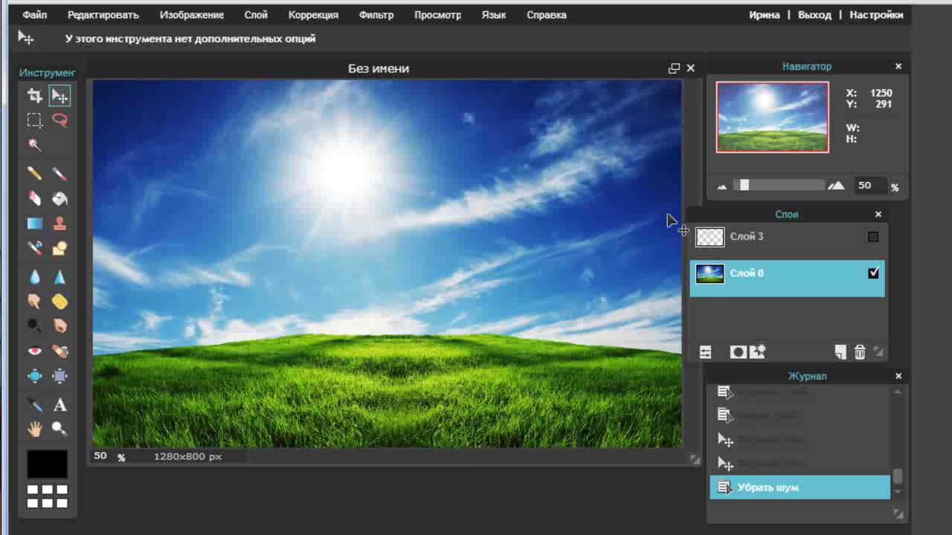
{"action": "left_click", "coordinate": [385, 16]}
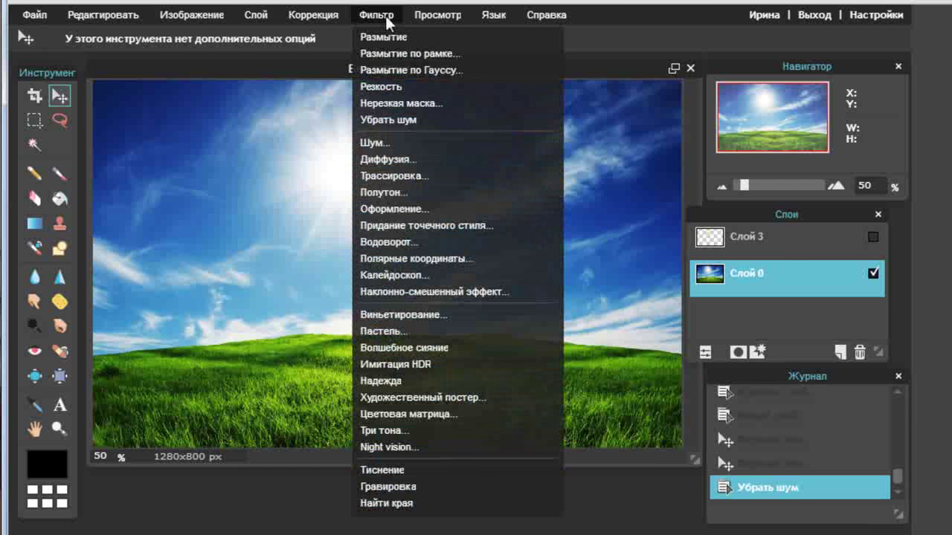
{"action": "left_click", "coordinate": [470, 277]}
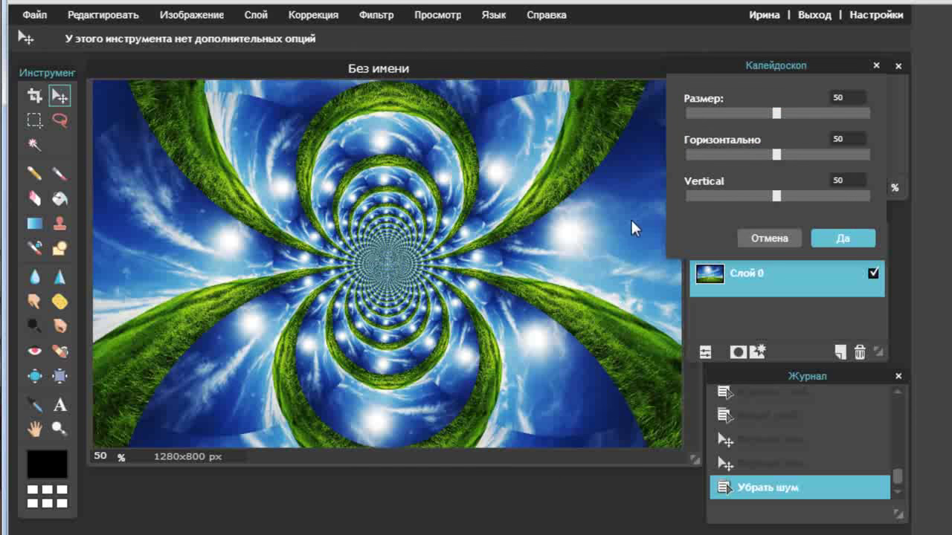
{"action": "mouse_move", "coordinate": [773, 112]}
{"action": "left_mouse_down"}
{"action": "mouse_move", "coordinate": [721, 112]}
{"action": "mouse_move", "coordinate": [804, 111]}
{"action": "left_mouse_up"}
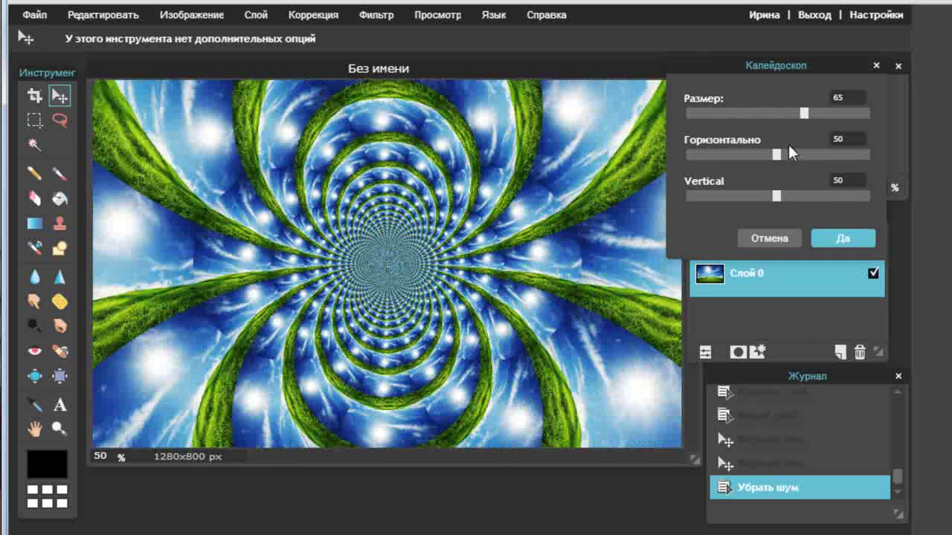
{"action": "mouse_move", "coordinate": [774, 155]}
{"action": "left_mouse_down"}
{"action": "mouse_move", "coordinate": [715, 149]}
{"action": "mouse_move", "coordinate": [835, 155]}
{"action": "left_mouse_up"}
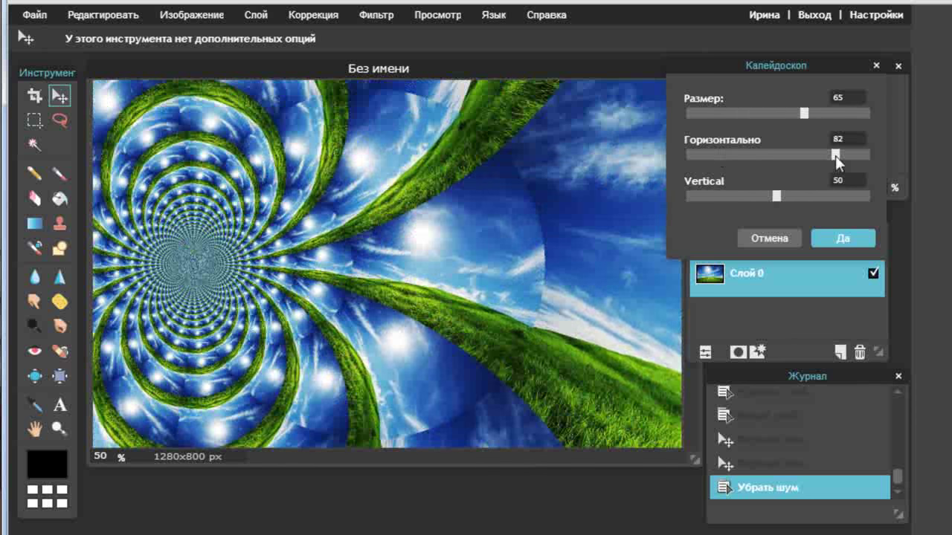
{"action": "mouse_move", "coordinate": [773, 196]}
{"action": "left_mouse_down"}
{"action": "mouse_move", "coordinate": [715, 195]}
{"action": "mouse_move", "coordinate": [792, 195]}
{"action": "left_mouse_up"}
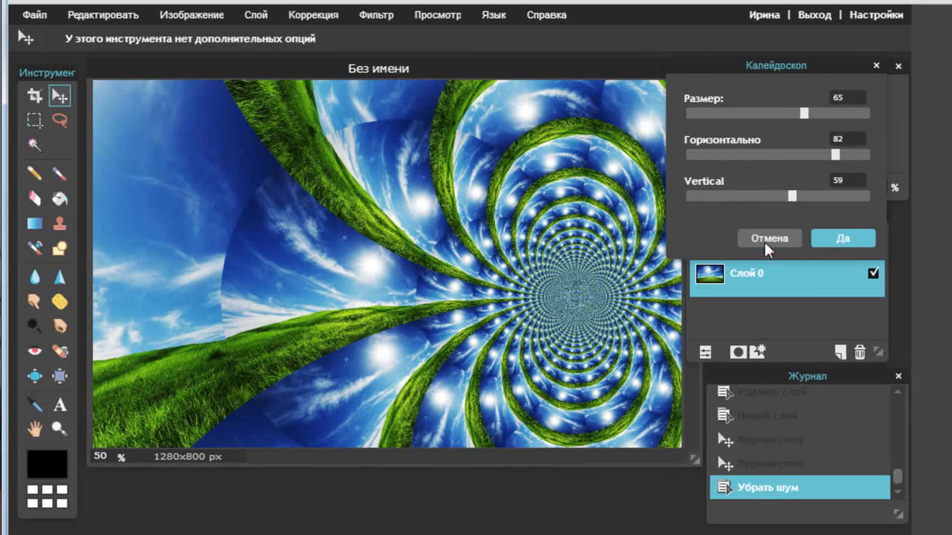
{"action": "left_click", "coordinate": [765, 240]}
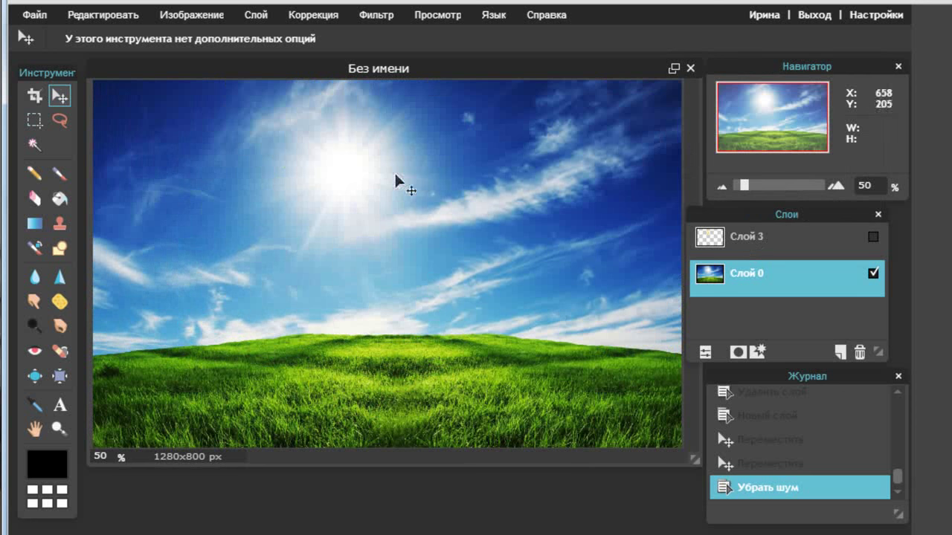
Cancel the tilt-shift preview, then select Слой 3 and make the sun visible
{"action": "left_click", "coordinate": [378, 19]}
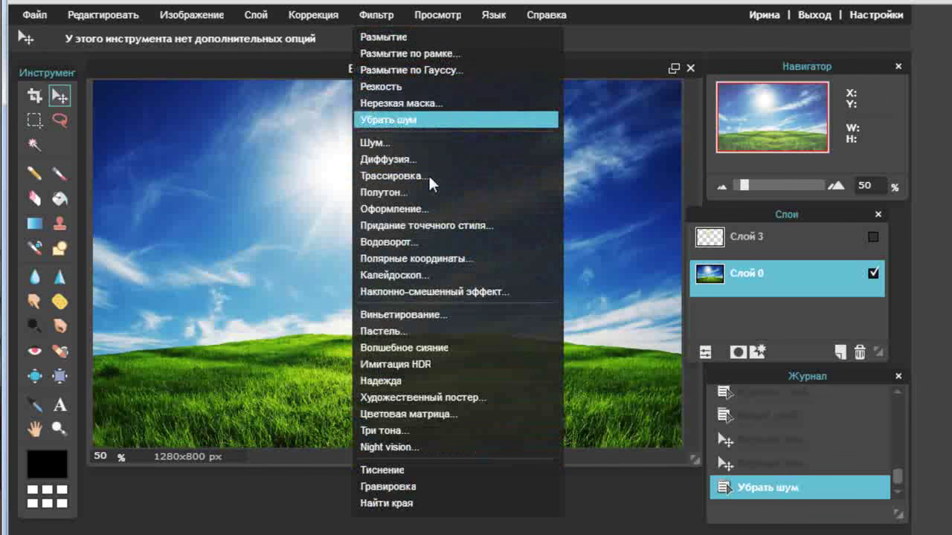
{"action": "left_click", "coordinate": [465, 292]}
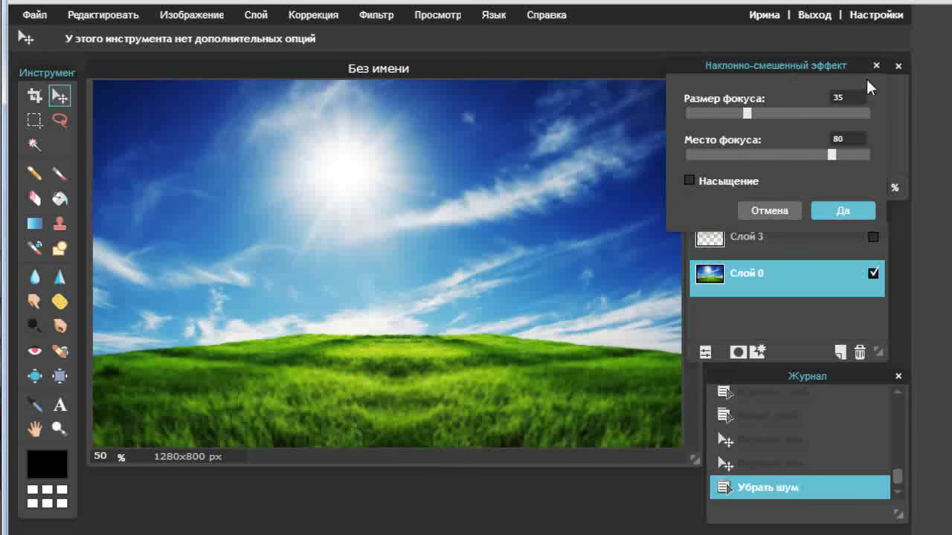
{"action": "left_click", "coordinate": [771, 212]}
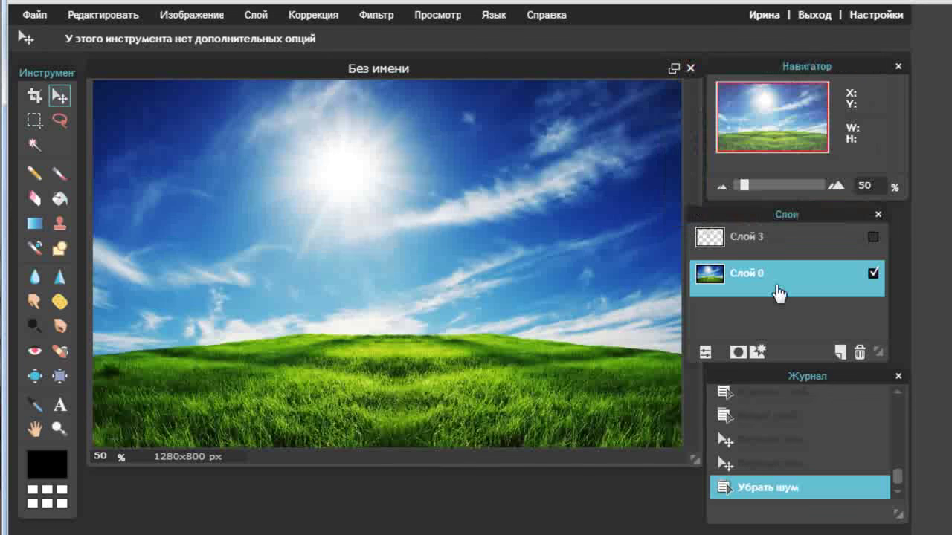
{"action": "left_click", "coordinate": [803, 247]}
{"action": "left_click", "coordinate": [873, 237]}
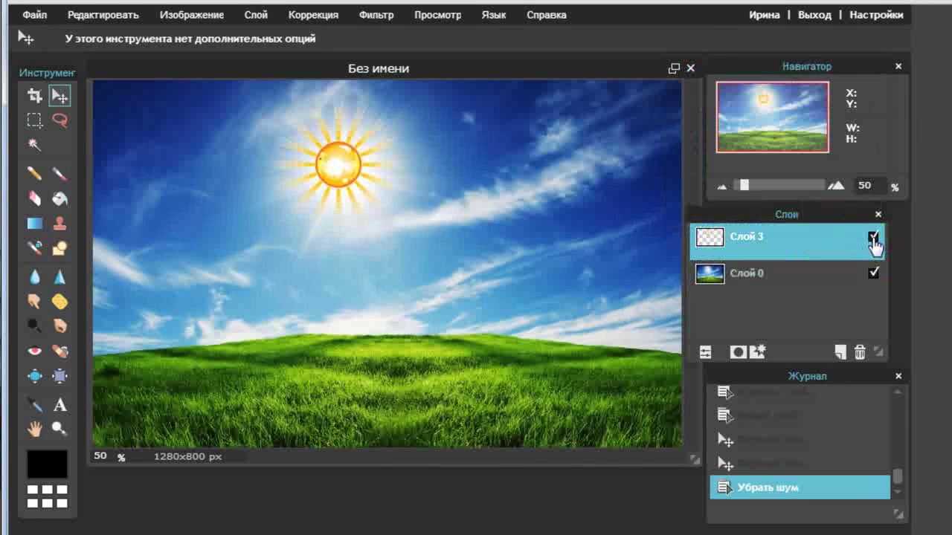
Preview Наклонно-смещенный эффект on the sun with wider focus and saturation, then cancel it unapplied
{"action": "left_click", "coordinate": [382, 16]}
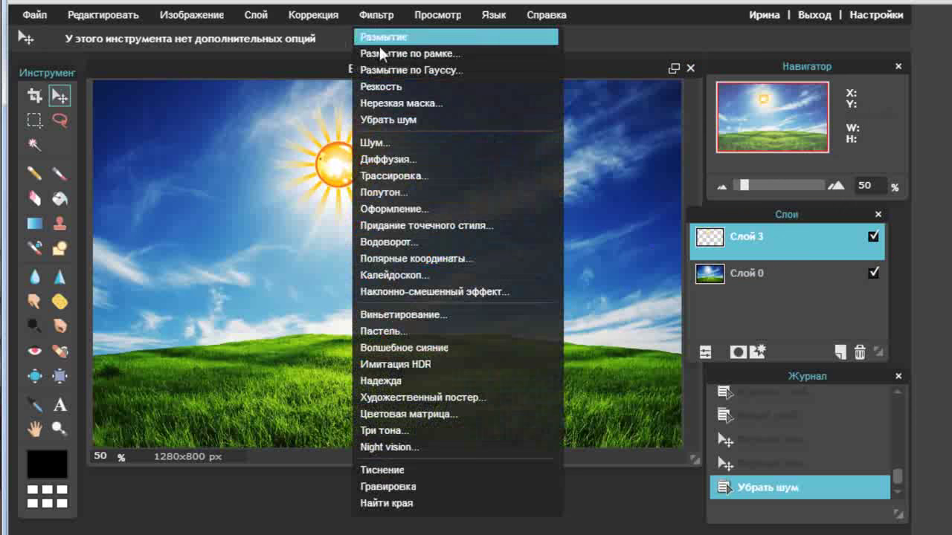
{"action": "left_click", "coordinate": [433, 291]}
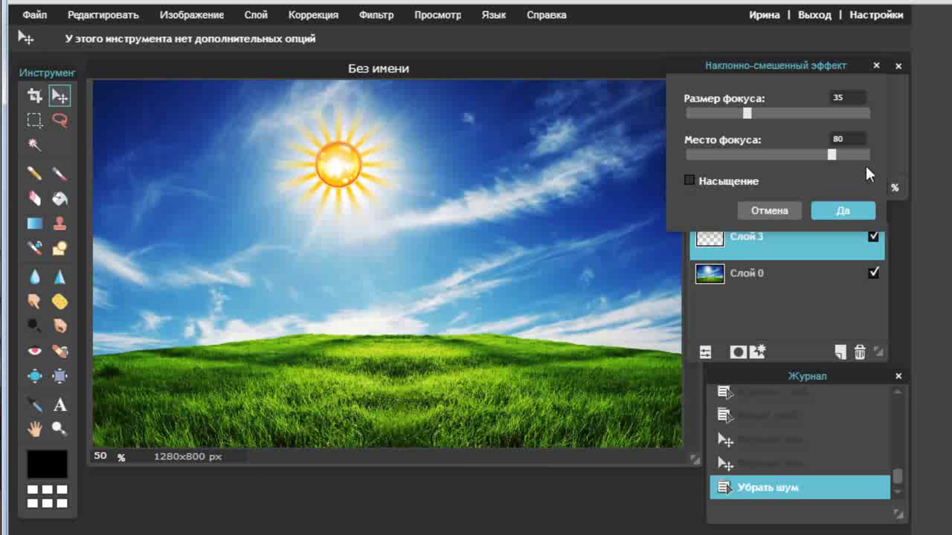
{"action": "left_click_drag", "start_coordinate": [748, 110], "coordinate": [786, 112]}
{"action": "left_click_drag", "start_coordinate": [787, 111], "coordinate": [807, 115]}
{"action": "left_click_drag", "start_coordinate": [830, 154], "coordinate": [705, 154]}
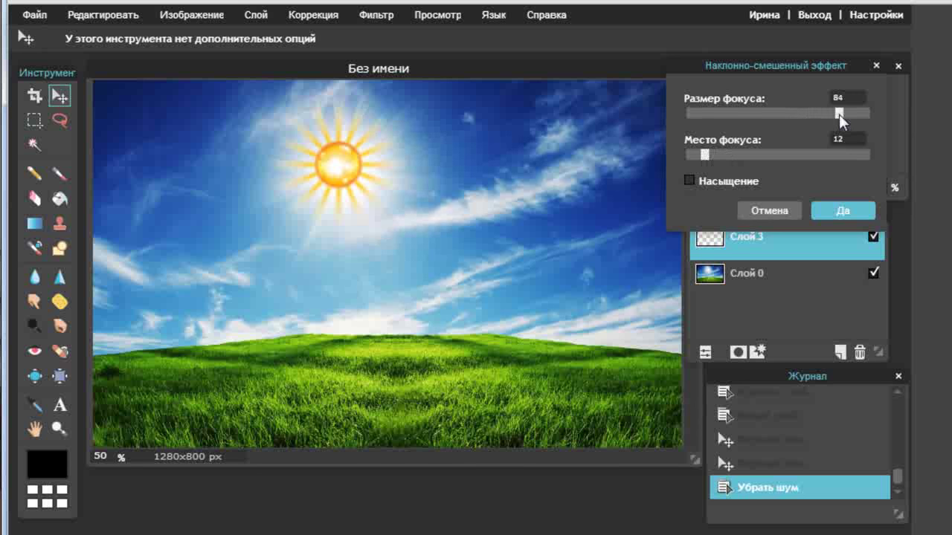
{"action": "left_click_drag", "start_coordinate": [706, 155], "coordinate": [703, 154]}
{"action": "left_click", "coordinate": [690, 181]}
{"action": "left_click", "coordinate": [757, 211]}
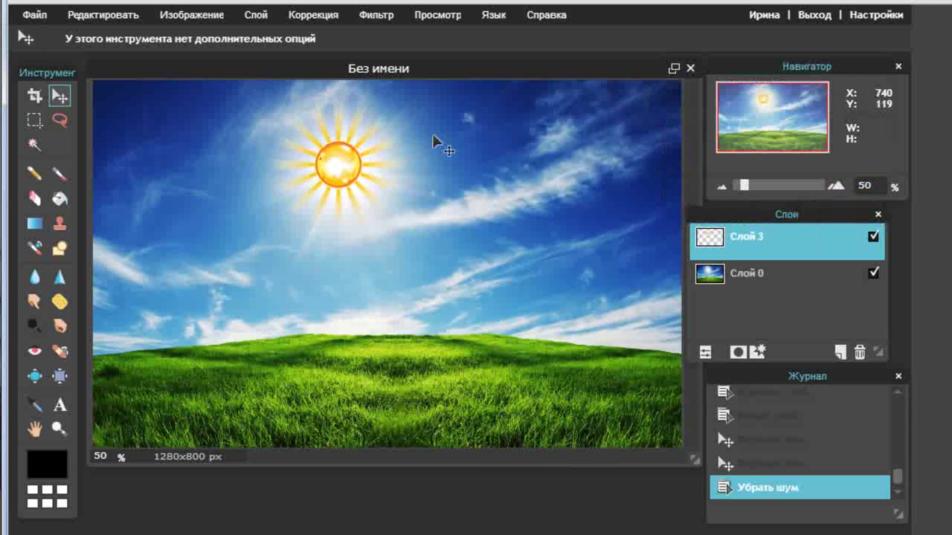
{"action": "left_click", "coordinate": [382, 17]}
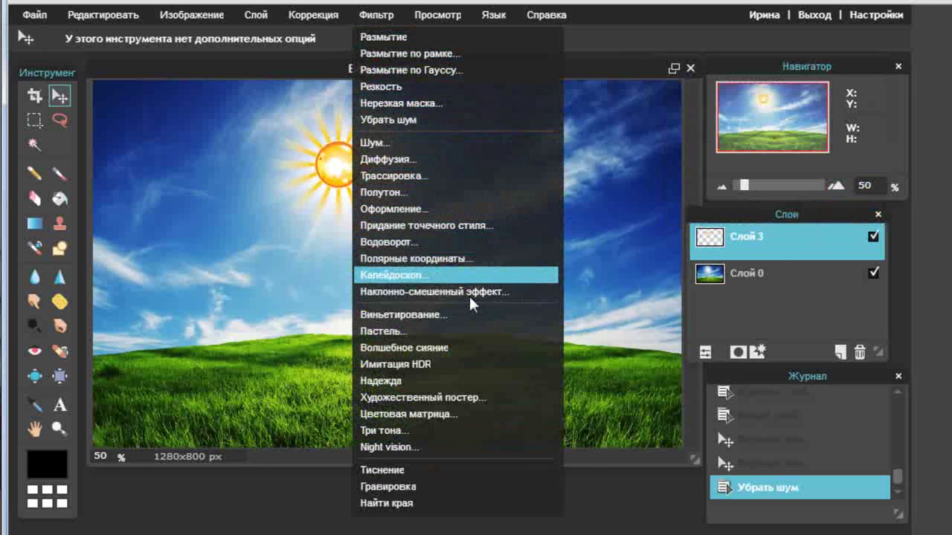
{"action": "left_click", "coordinate": [610, 148]}
Hide the sun, select Слой 0, and preview Виньетирование enlarged to size 79
{"action": "left_click", "coordinate": [873, 236]}
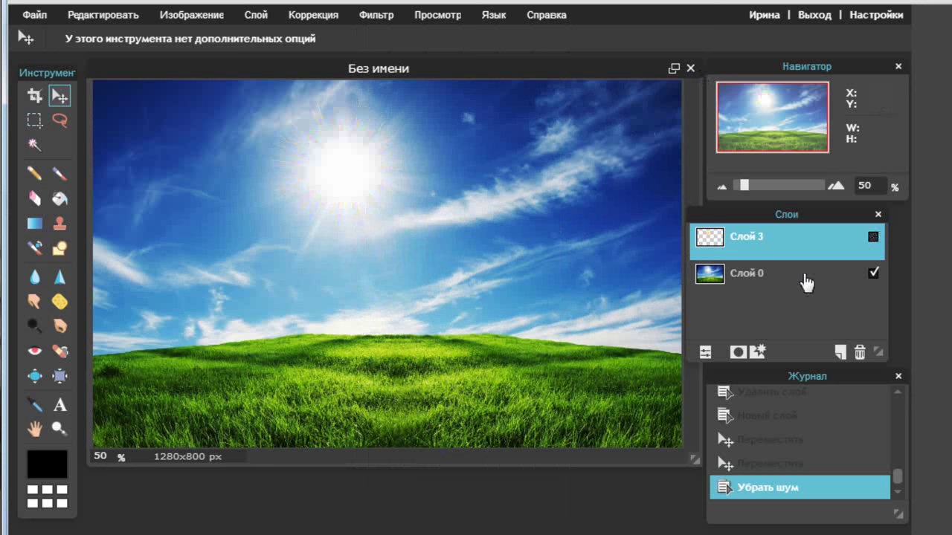
{"action": "left_click", "coordinate": [803, 279]}
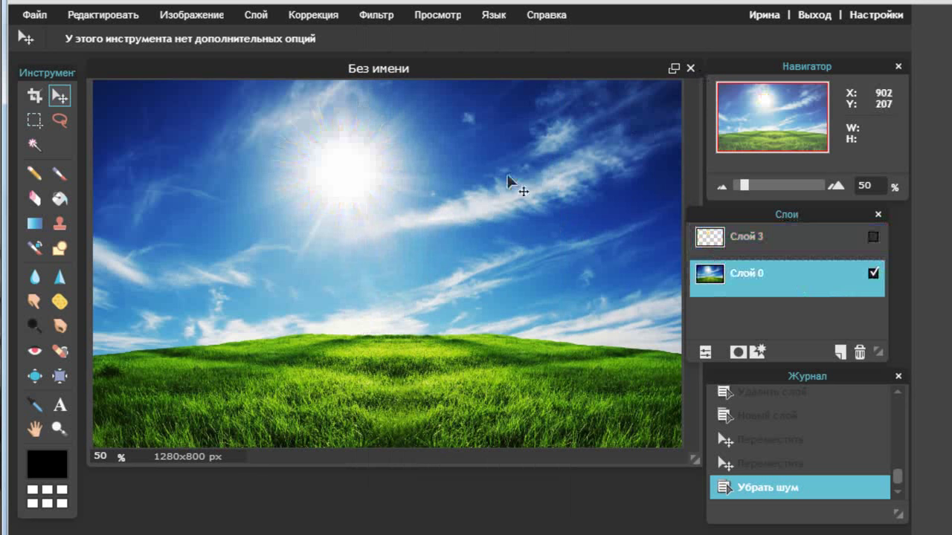
{"action": "left_click", "coordinate": [385, 15]}
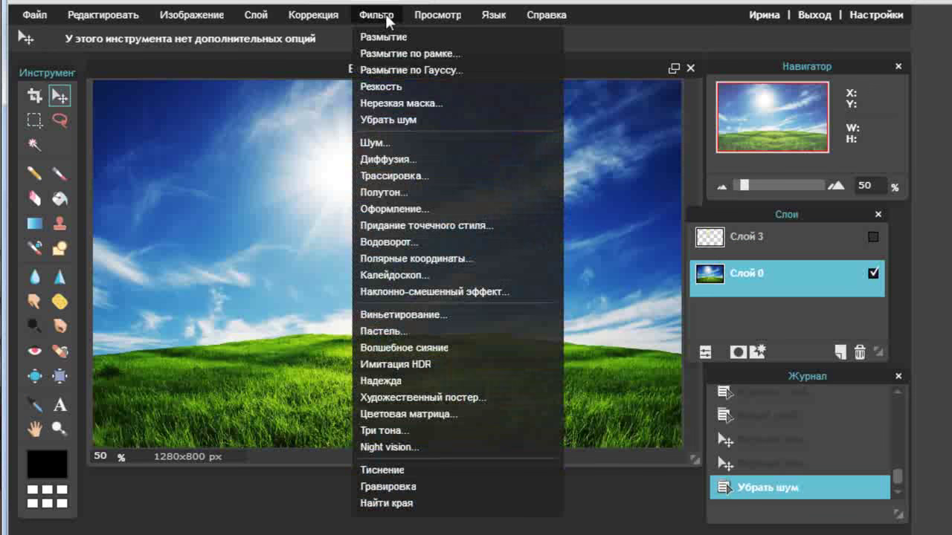
{"action": "left_click", "coordinate": [416, 315]}
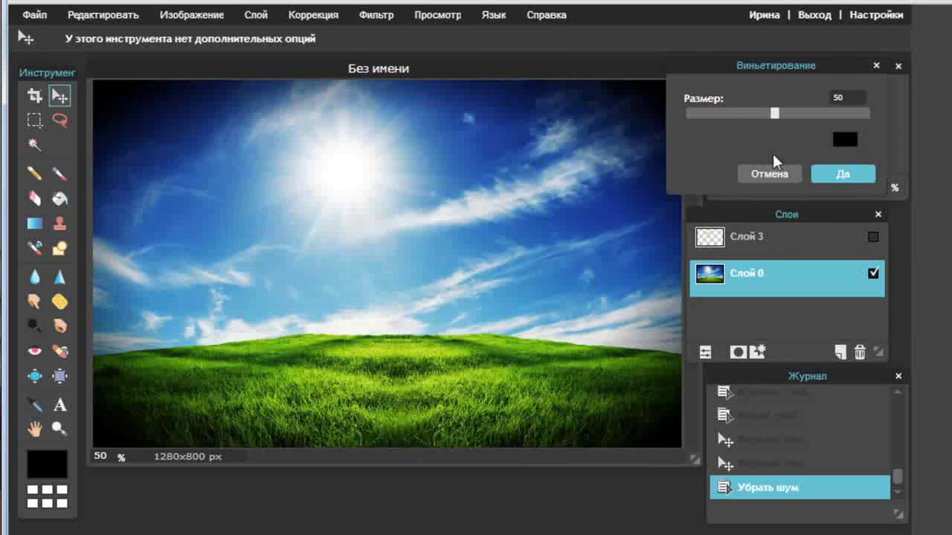
{"action": "left_click_drag", "start_coordinate": [777, 112], "coordinate": [797, 114]}
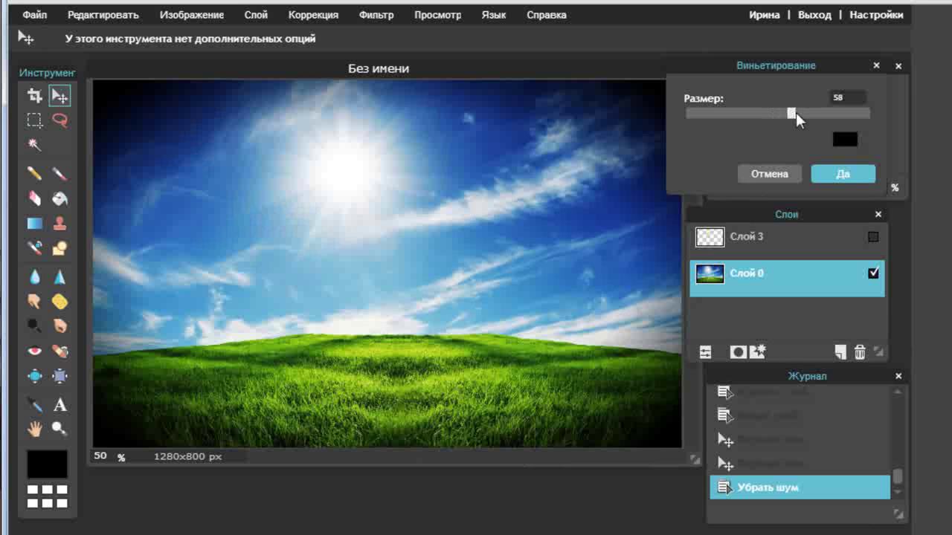
{"action": "left_click_drag", "start_coordinate": [796, 114], "coordinate": [816, 121]}
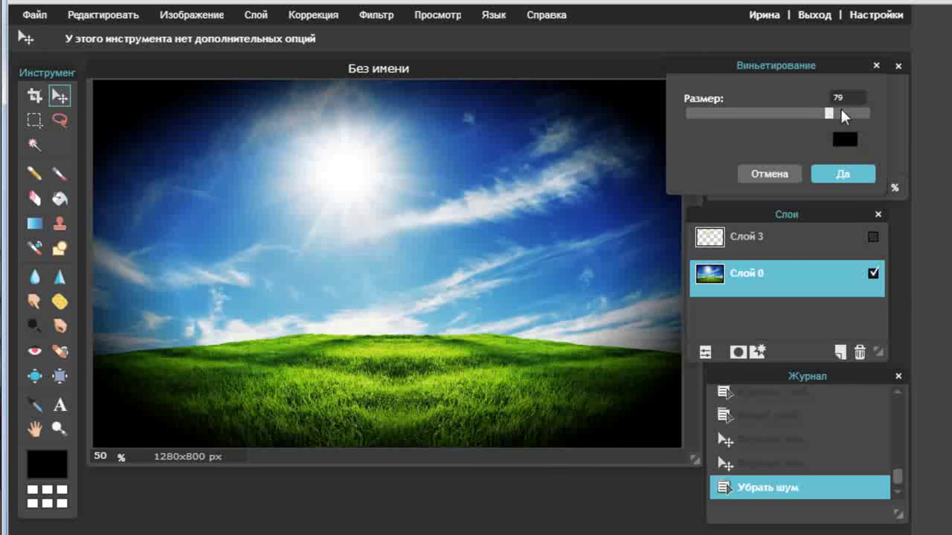
Set the vignette colour to red d61e1e, then discard the vignette unapplied
{"action": "left_click", "coordinate": [848, 136]}
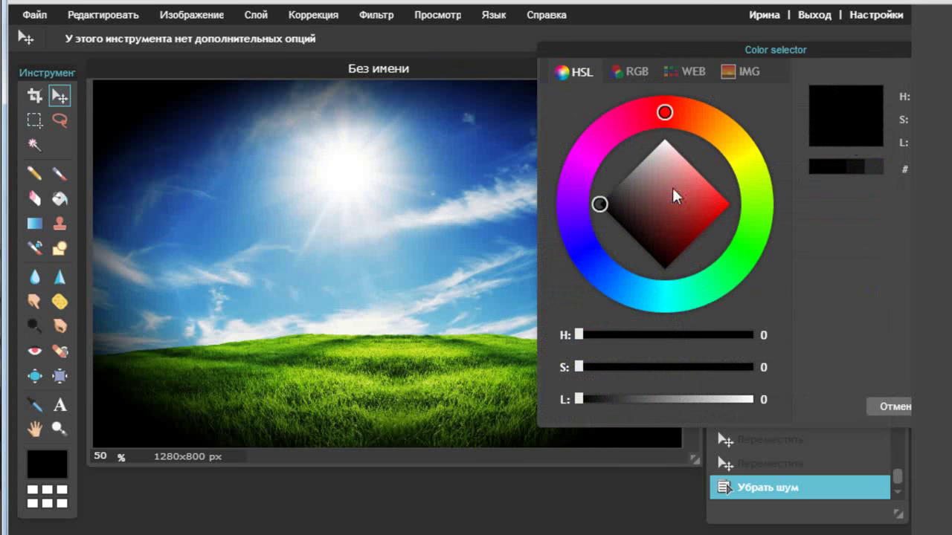
{"action": "left_click_drag", "start_coordinate": [601, 203], "coordinate": [710, 208]}
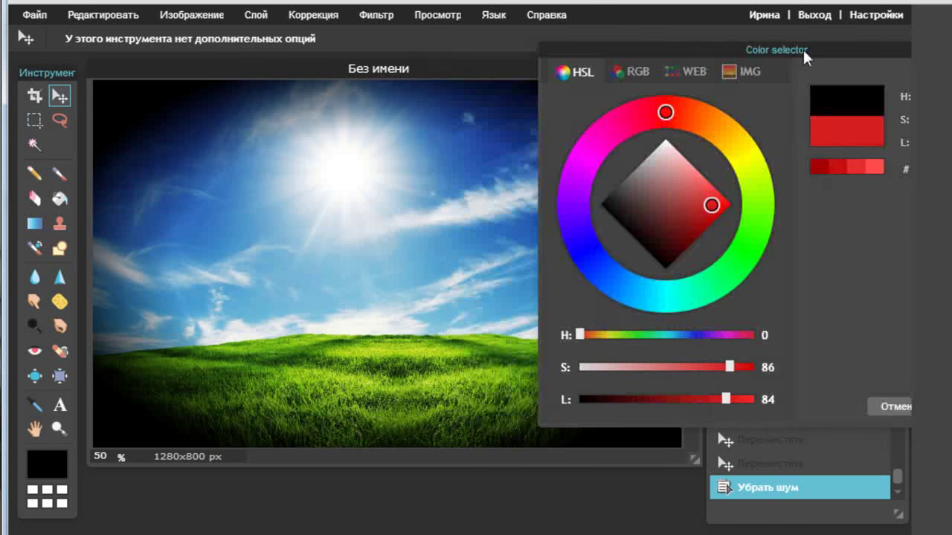
{"action": "left_click_drag", "start_coordinate": [798, 52], "coordinate": [648, 57]}
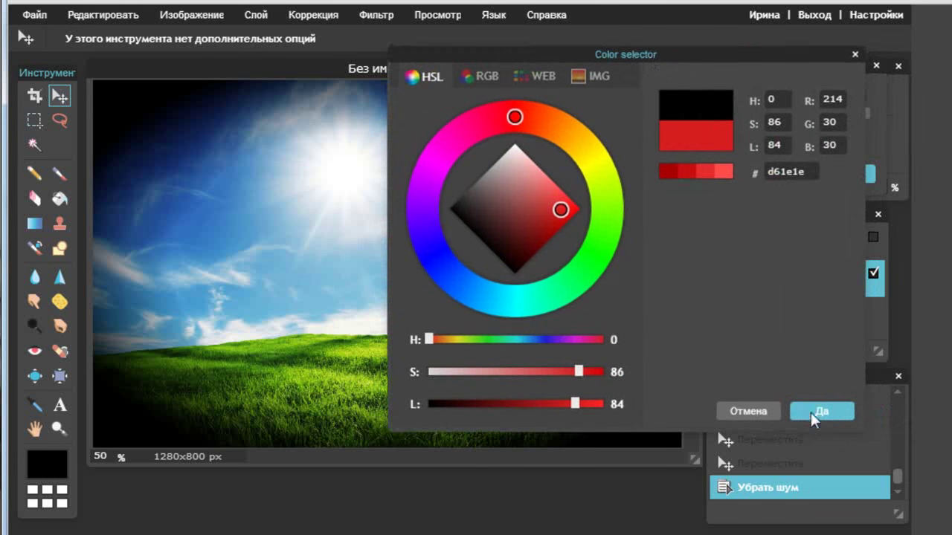
{"action": "left_click", "coordinate": [810, 412]}
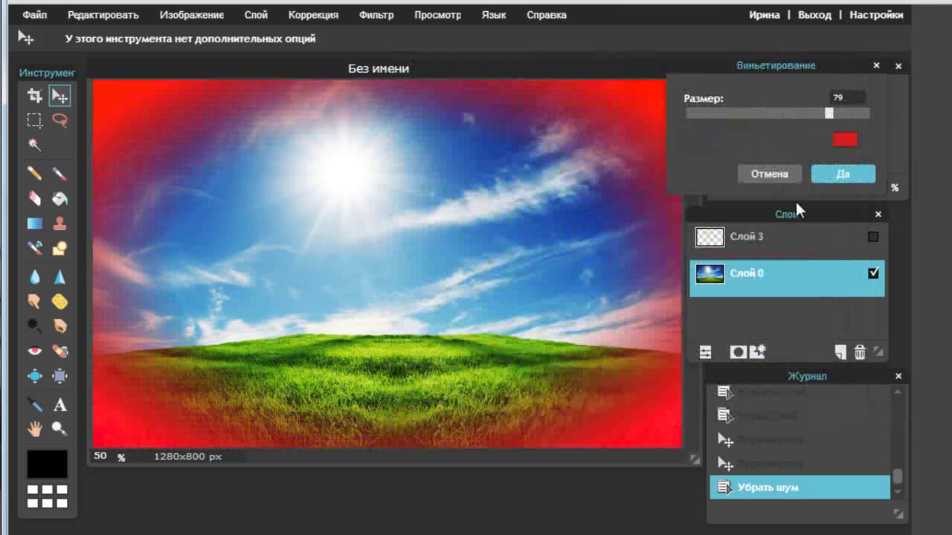
{"action": "left_click", "coordinate": [783, 175]}
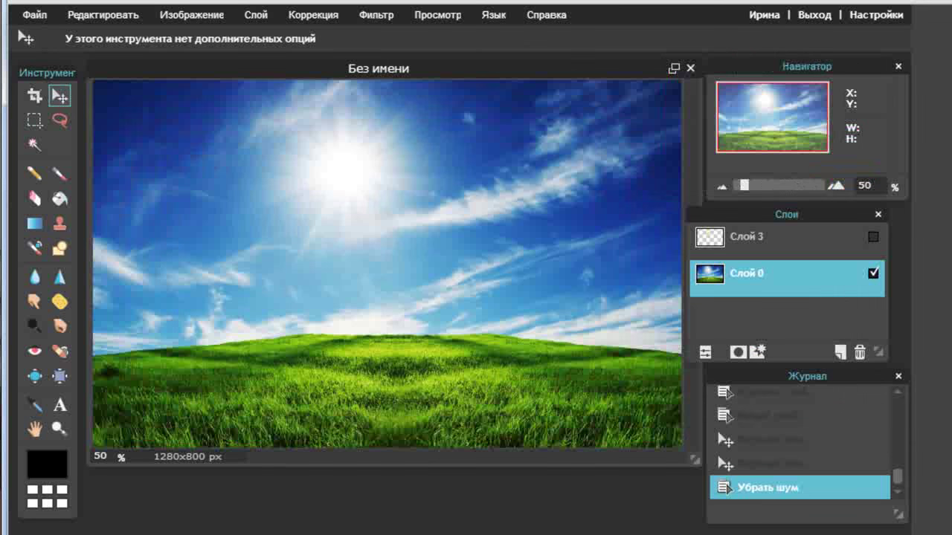
{"action": "left_click", "coordinate": [380, 17]}
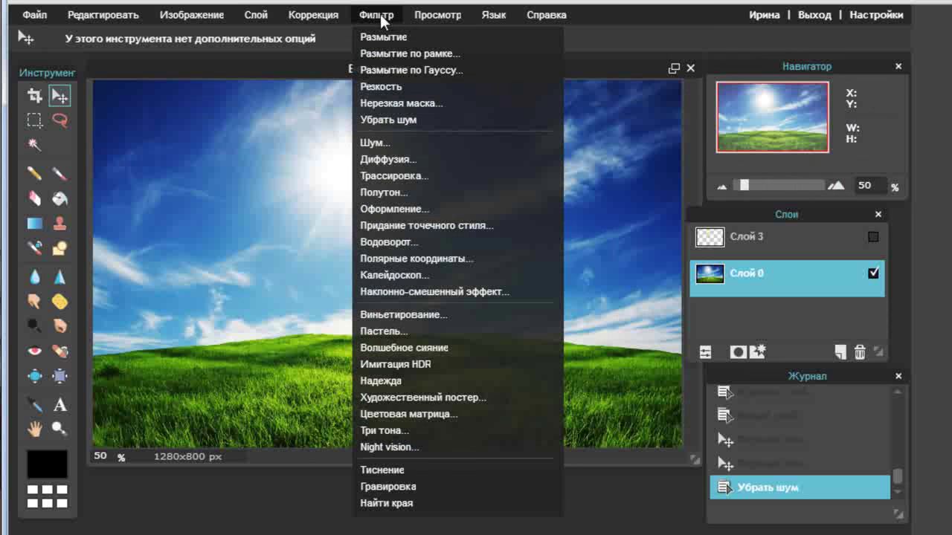
{"action": "left_click", "coordinate": [473, 333]}
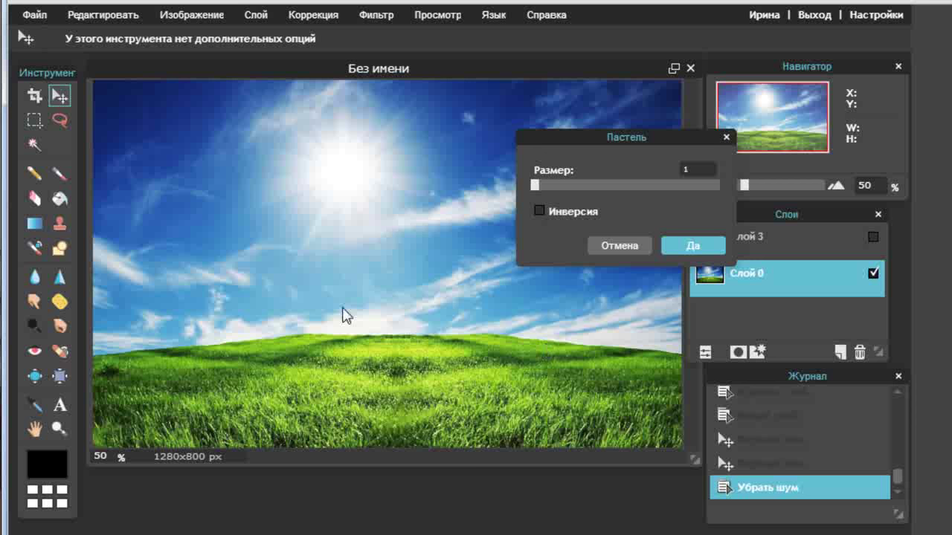
{"action": "left_click_drag", "start_coordinate": [534, 184], "coordinate": [588, 184]}
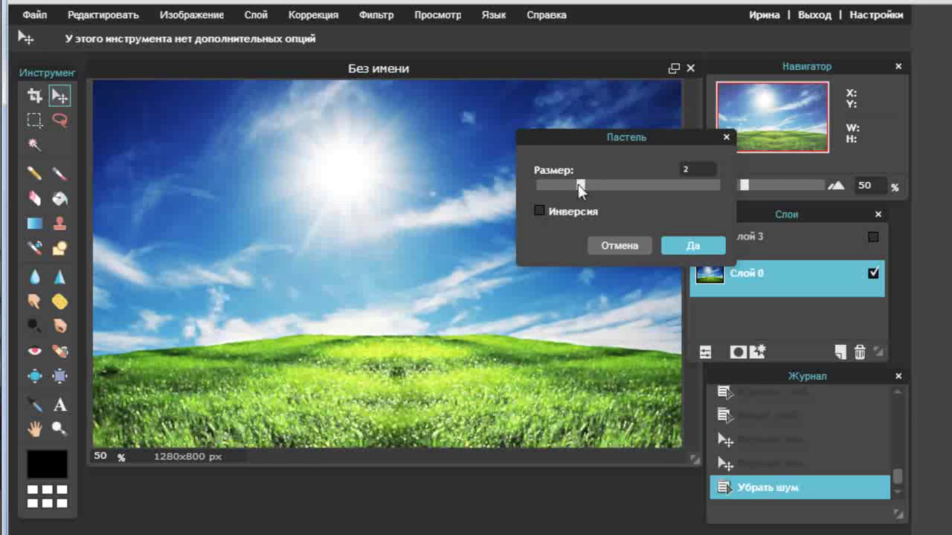
{"action": "left_click", "coordinate": [539, 210]}
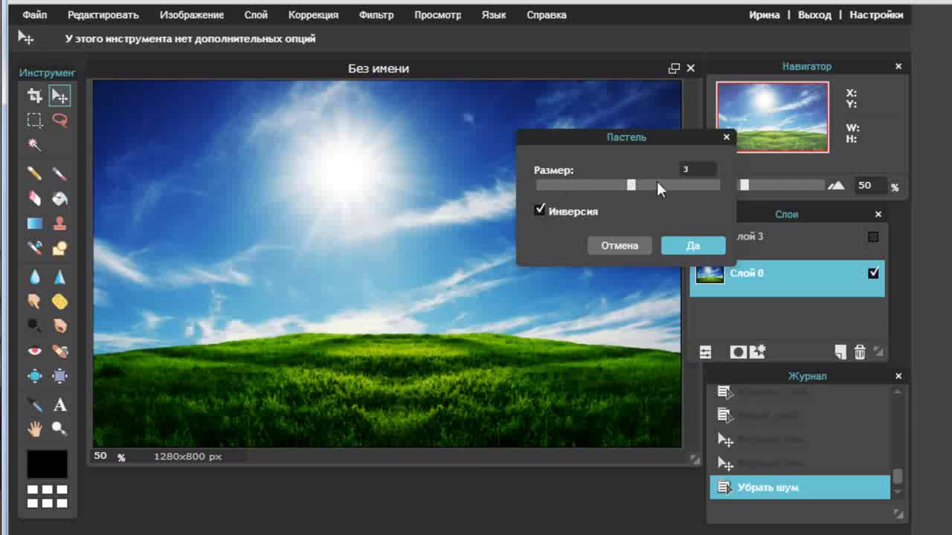
{"action": "left_click", "coordinate": [621, 252]}
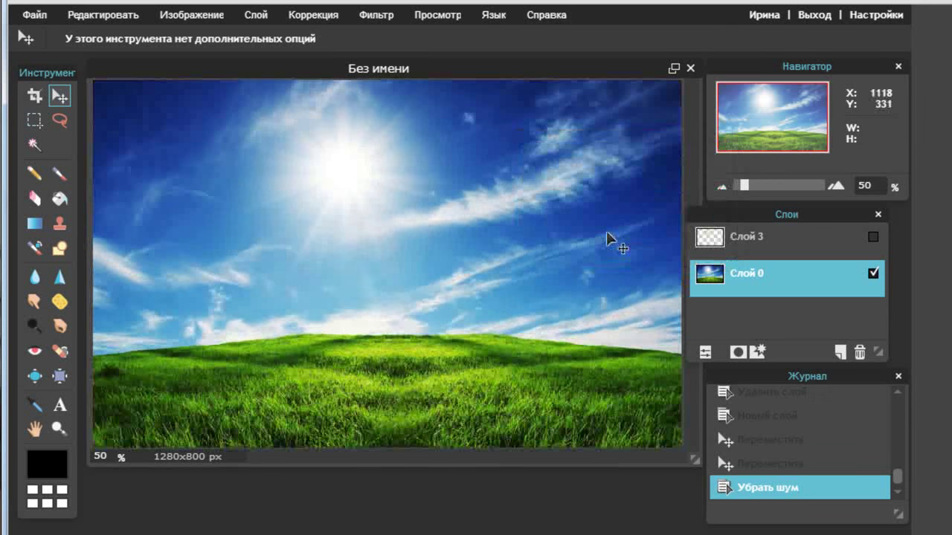
Close the filter list, then make Слой 3's sun visible and selected
{"action": "left_click", "coordinate": [379, 15]}
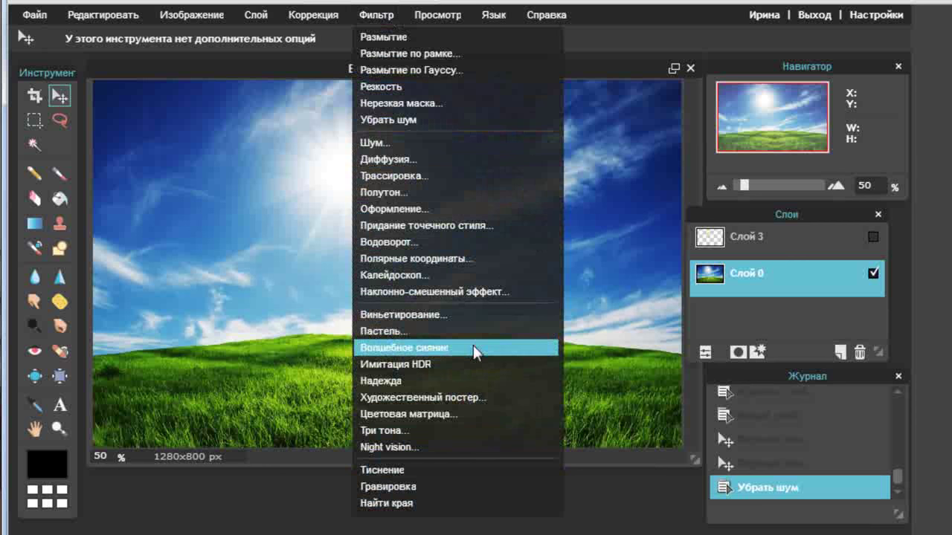
{"action": "left_click", "coordinate": [654, 199]}
{"action": "left_click", "coordinate": [873, 236]}
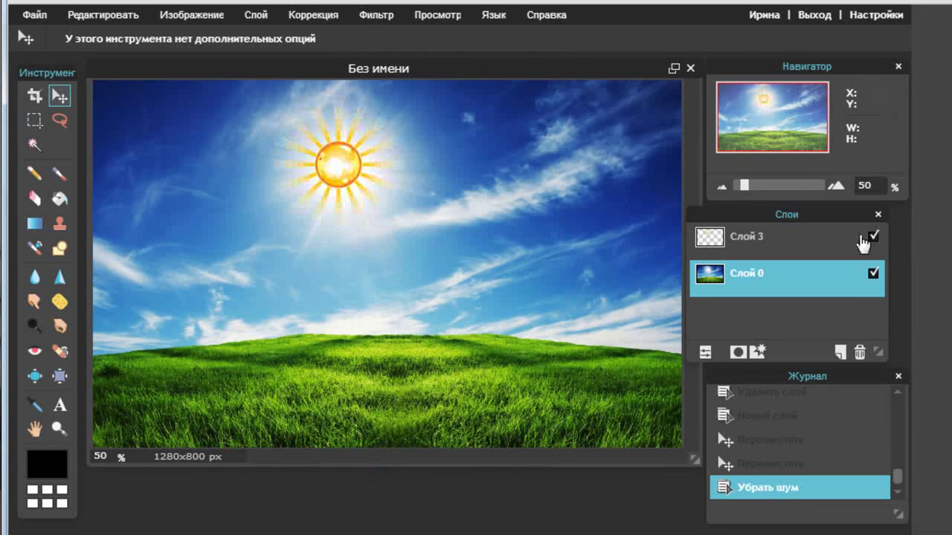
{"action": "left_click", "coordinate": [816, 242]}
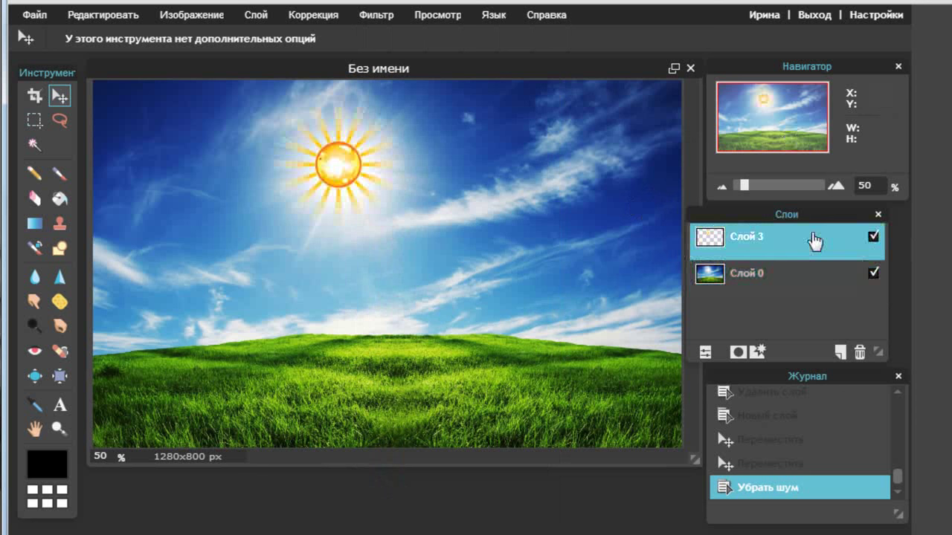
Apply Волшебное сияние to the sun, then undo it in the Журнал
{"action": "left_click", "coordinate": [370, 15]}
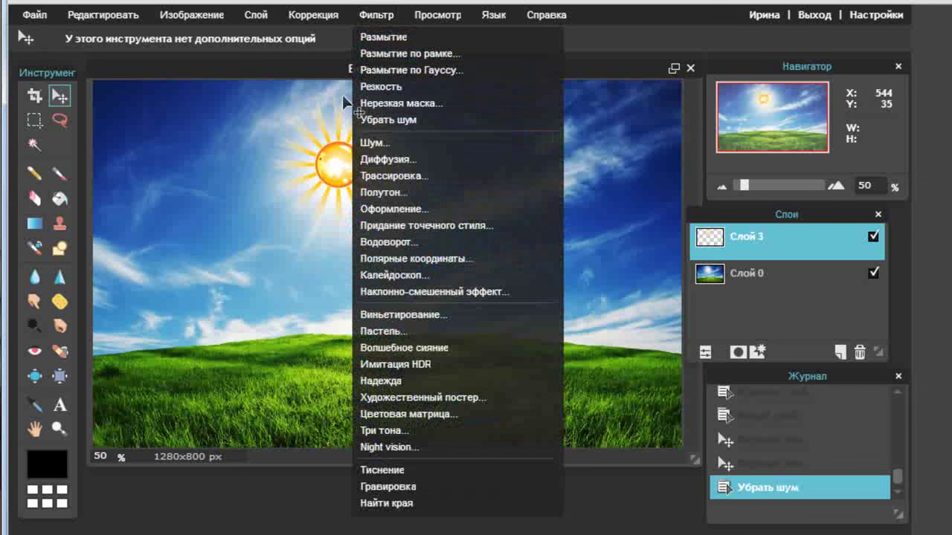
{"action": "left_click", "coordinate": [489, 345]}
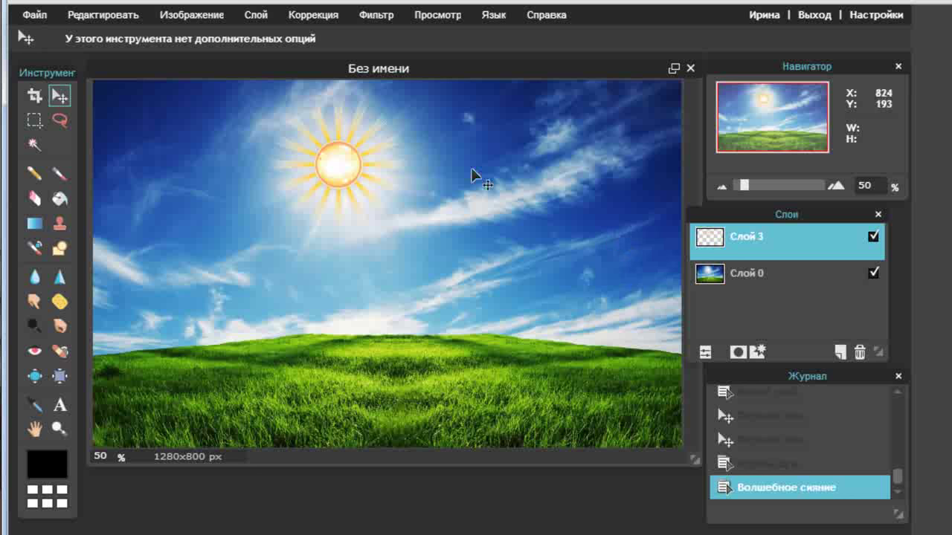
{"action": "left_click", "coordinate": [390, 21]}
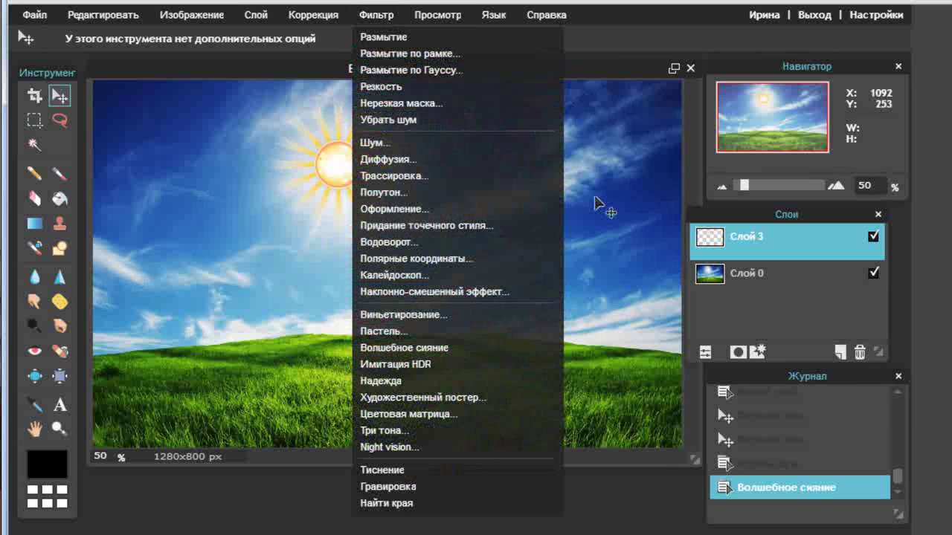
{"action": "left_click", "coordinate": [766, 465]}
Apply Имитация HDR to the sun, undo it, and hide the sun layer
{"action": "left_click", "coordinate": [370, 16]}
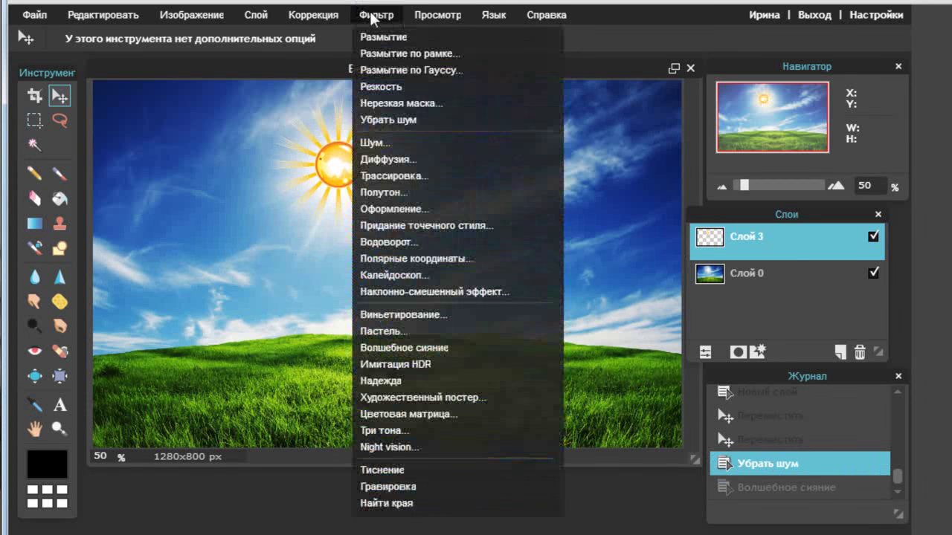
{"action": "left_click", "coordinate": [467, 364]}
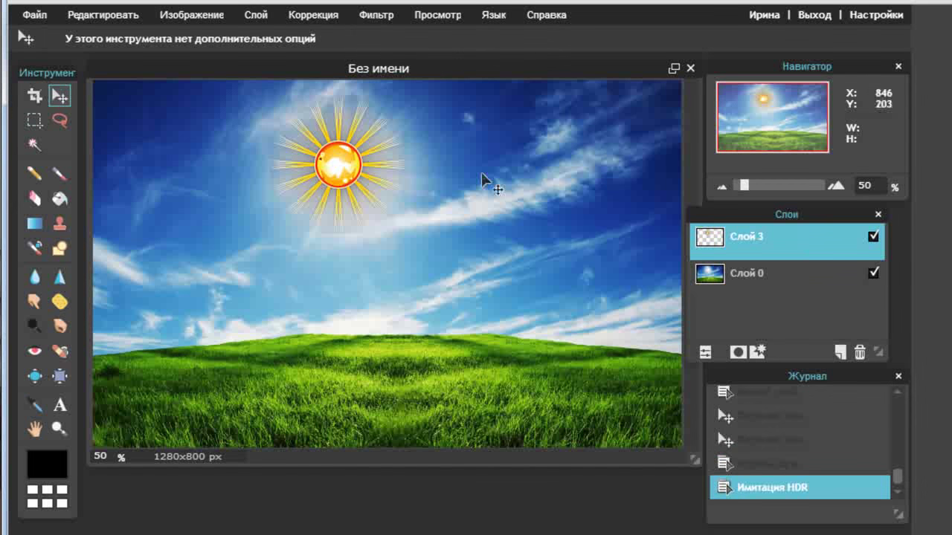
{"action": "left_click", "coordinate": [781, 465]}
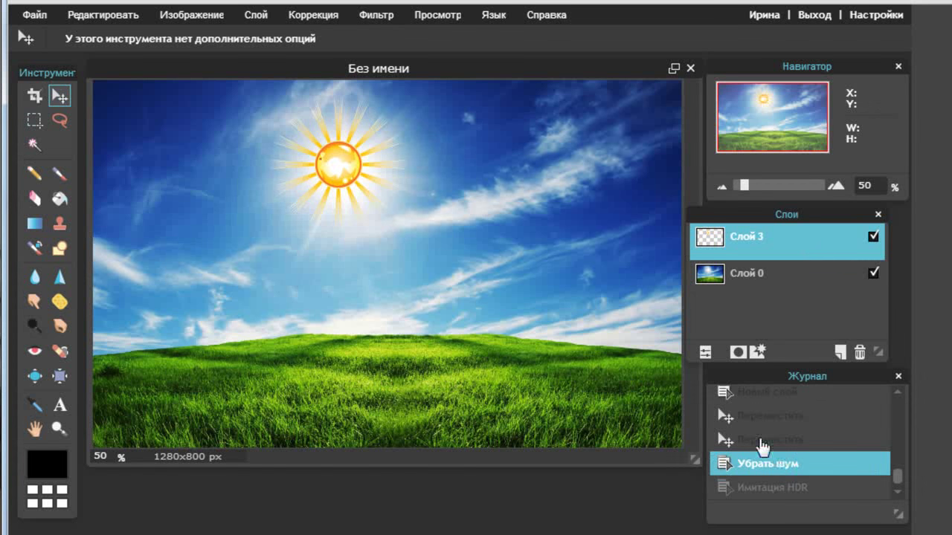
{"action": "left_click", "coordinate": [873, 237]}
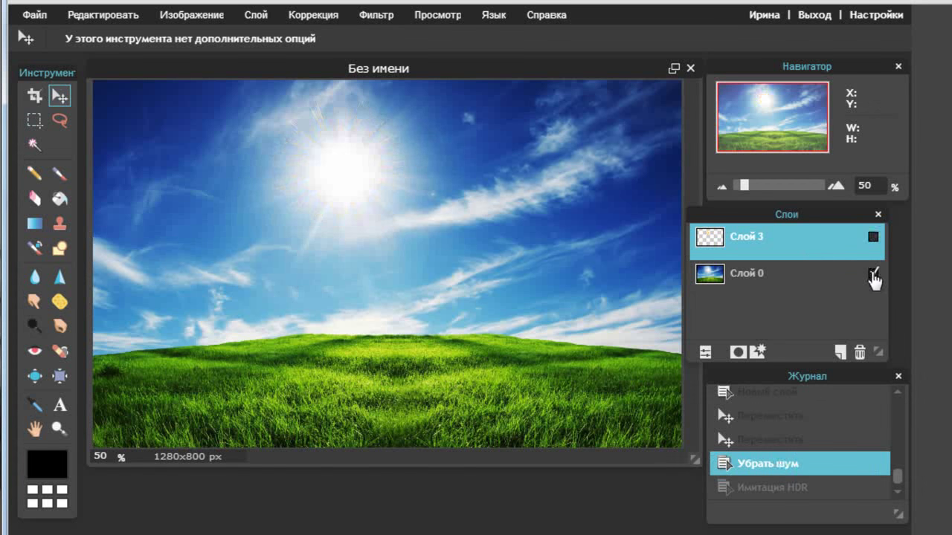
Apply Имитация HDR to the landscape layer Слой 0
{"action": "left_click", "coordinate": [851, 281]}
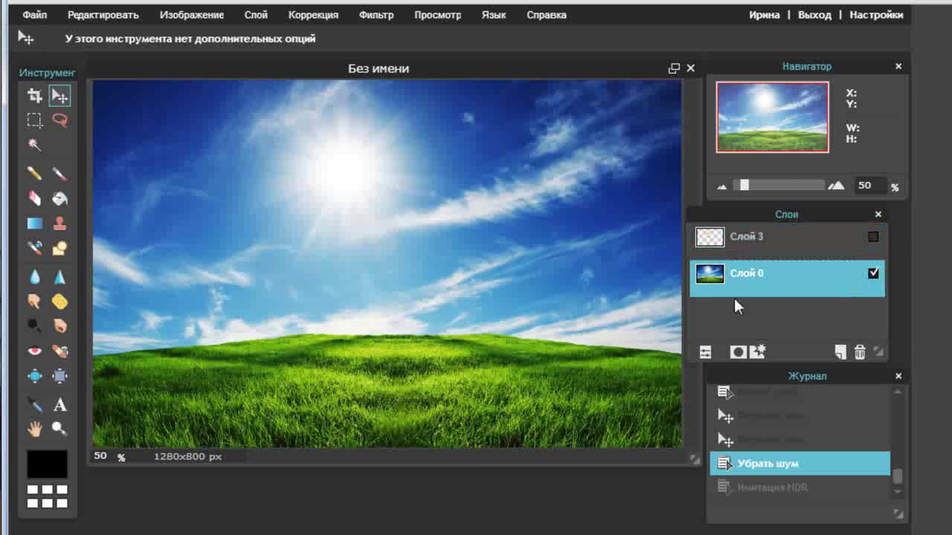
{"action": "left_click", "coordinate": [366, 15]}
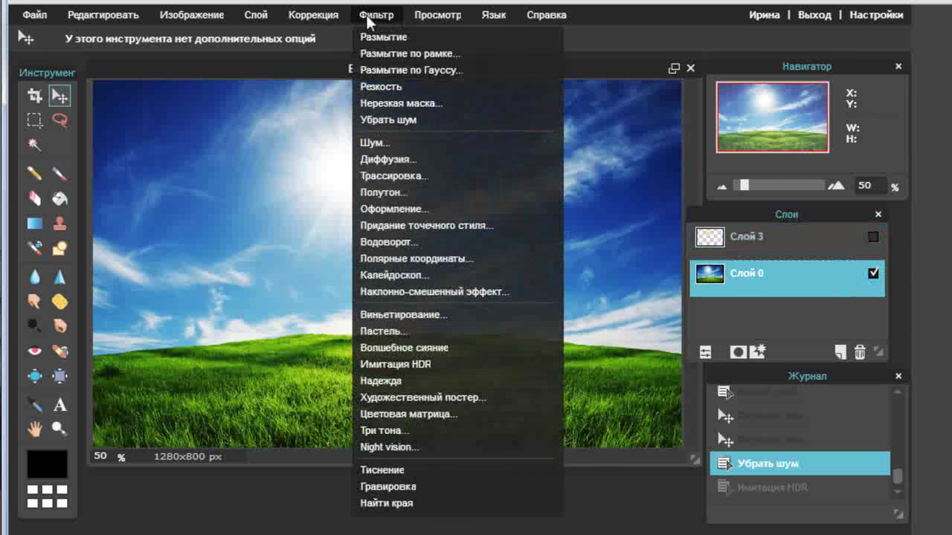
{"action": "left_click", "coordinate": [437, 362]}
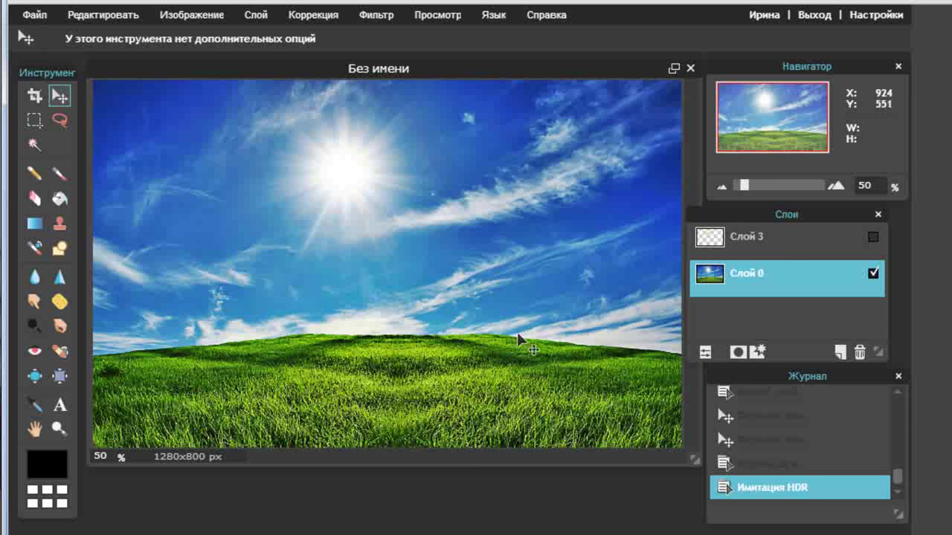
{"action": "left_click", "coordinate": [375, 14]}
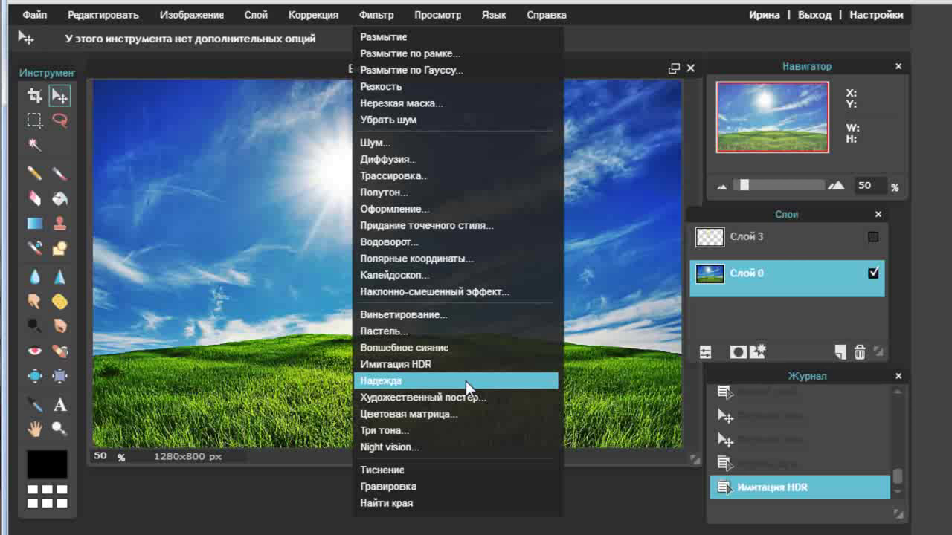
{"action": "left_click", "coordinate": [466, 380]}
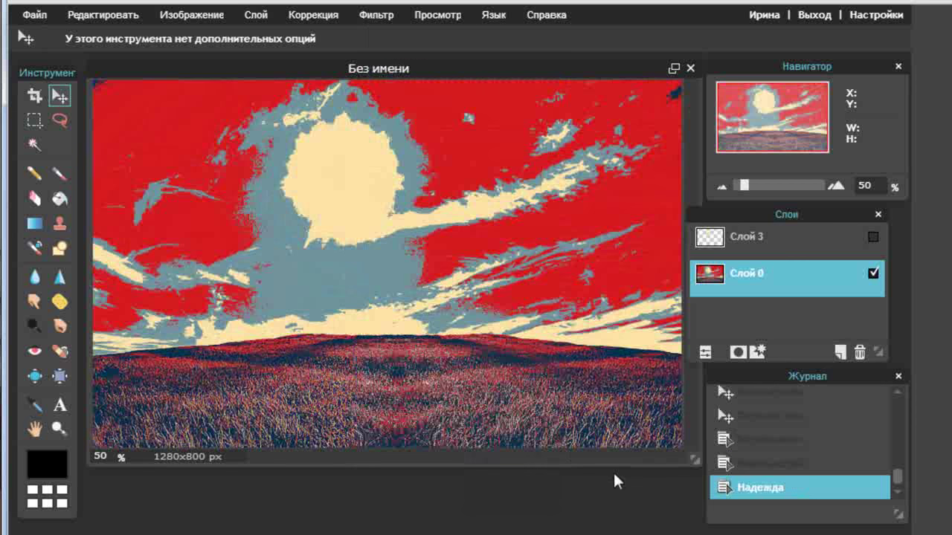
{"action": "key", "text": "ctrl+z"}
{"action": "left_click", "coordinate": [387, 13]}
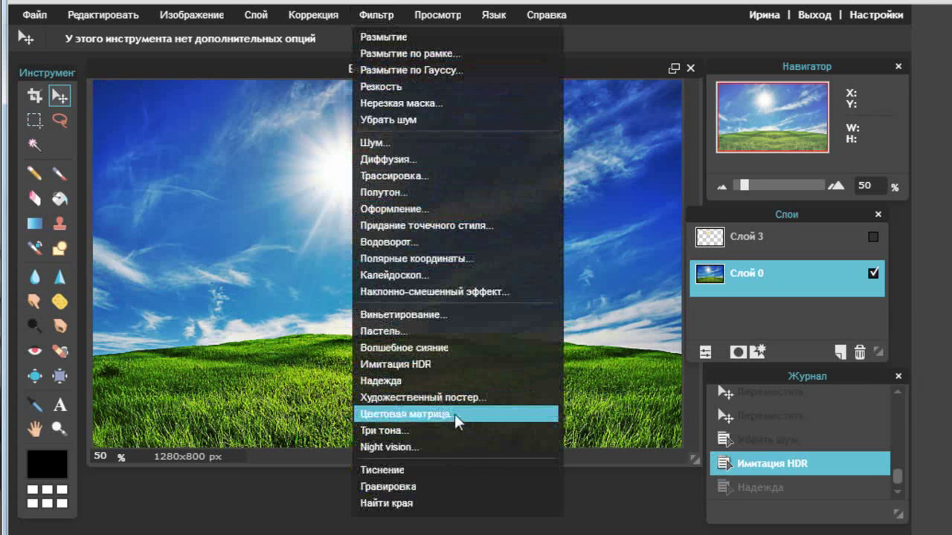
{"action": "left_click", "coordinate": [454, 414]}
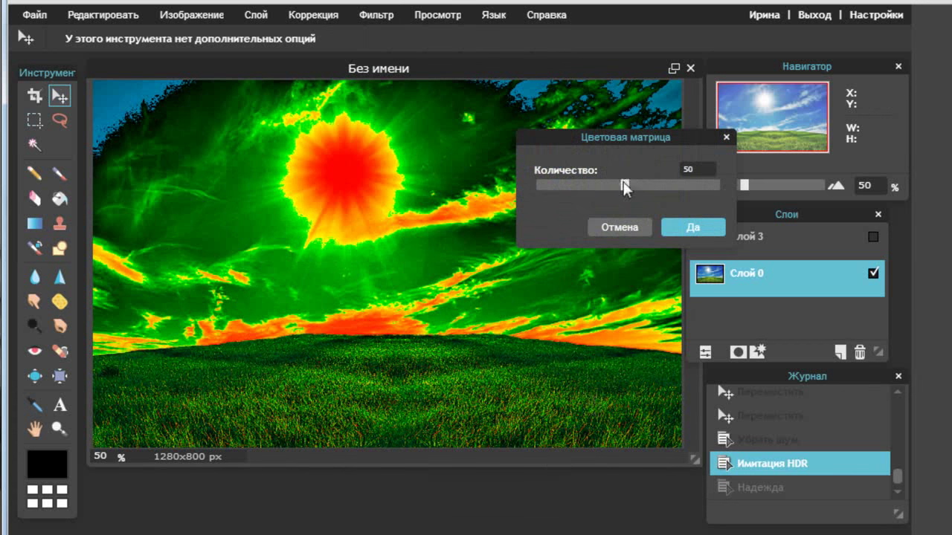
{"action": "mouse_move", "coordinate": [623, 182]}
{"action": "left_mouse_down"}
{"action": "mouse_move", "coordinate": [575, 187]}
{"action": "mouse_move", "coordinate": [689, 191]}
{"action": "mouse_move", "coordinate": [636, 187]}
{"action": "left_mouse_up"}
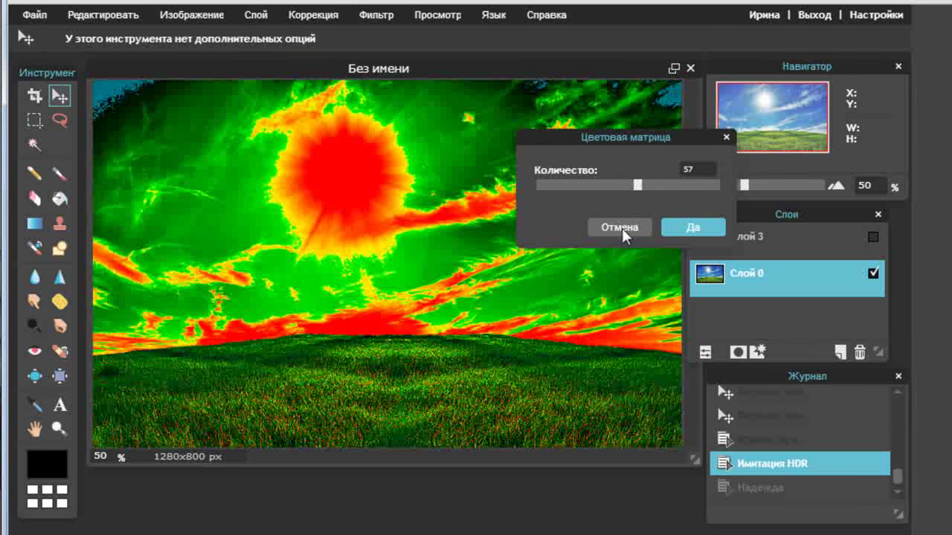
{"action": "left_click", "coordinate": [622, 228]}
{"action": "left_click", "coordinate": [370, 12]}
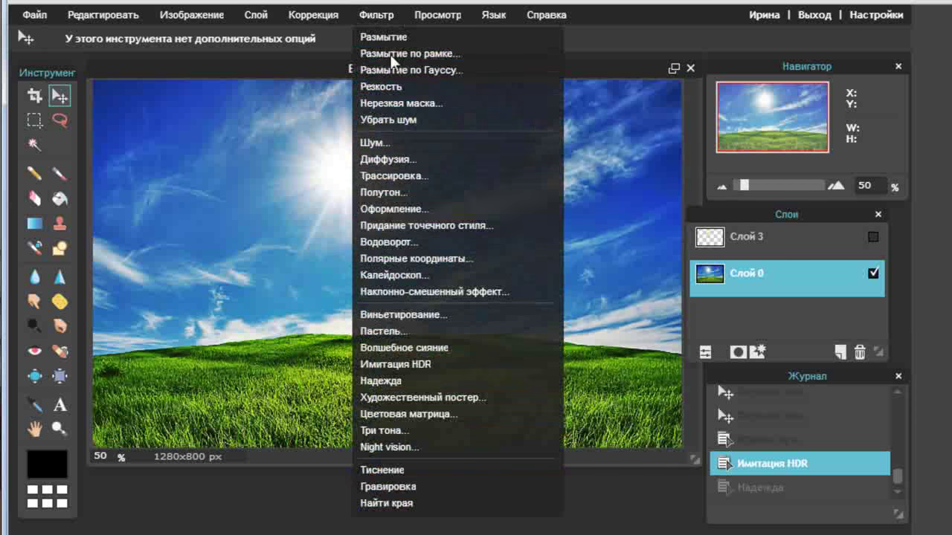
{"action": "left_click", "coordinate": [434, 431]}
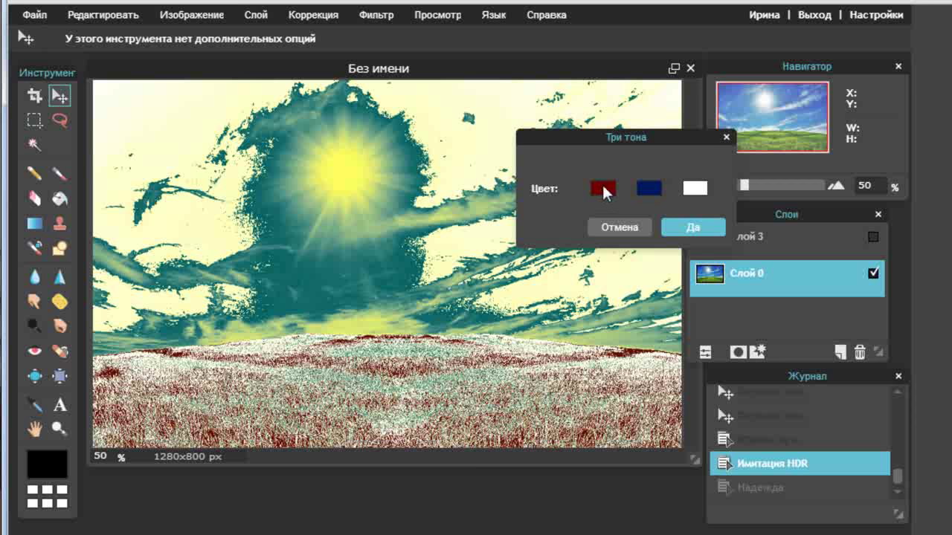
{"action": "left_click", "coordinate": [601, 189]}
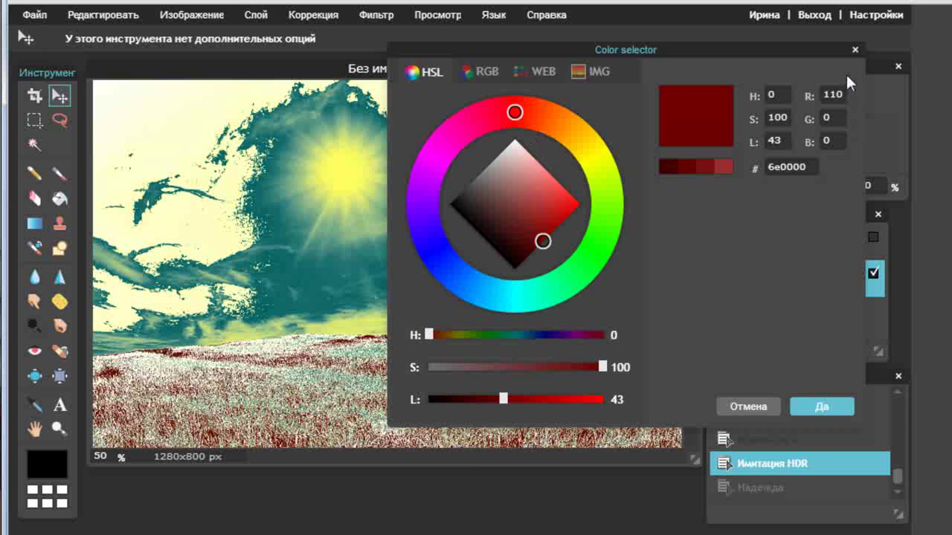
{"action": "left_click", "coordinate": [747, 406]}
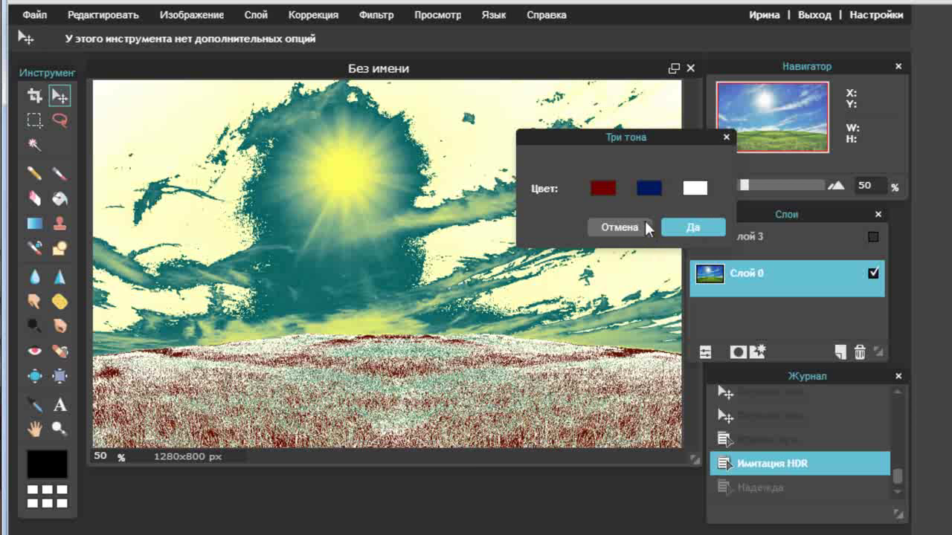
{"action": "left_click", "coordinate": [648, 190]}
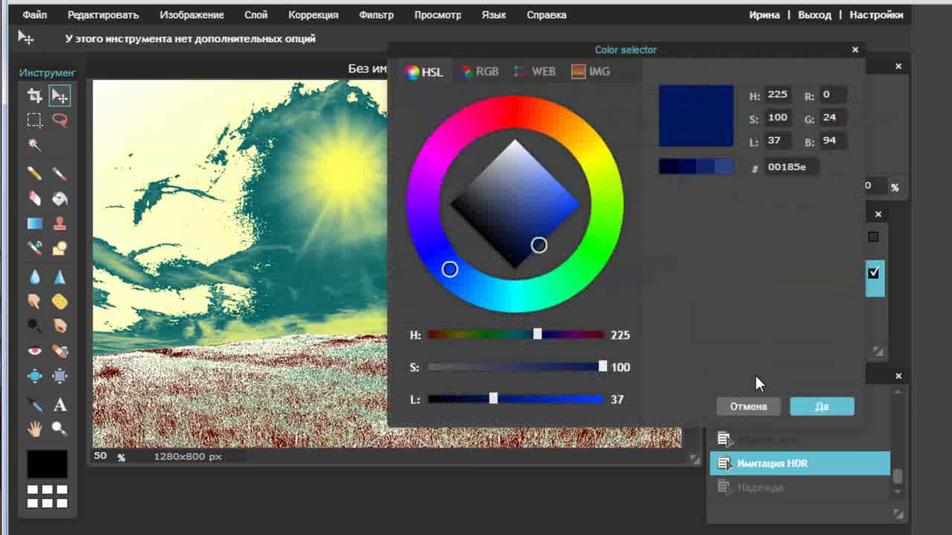
{"action": "left_click", "coordinate": [747, 406]}
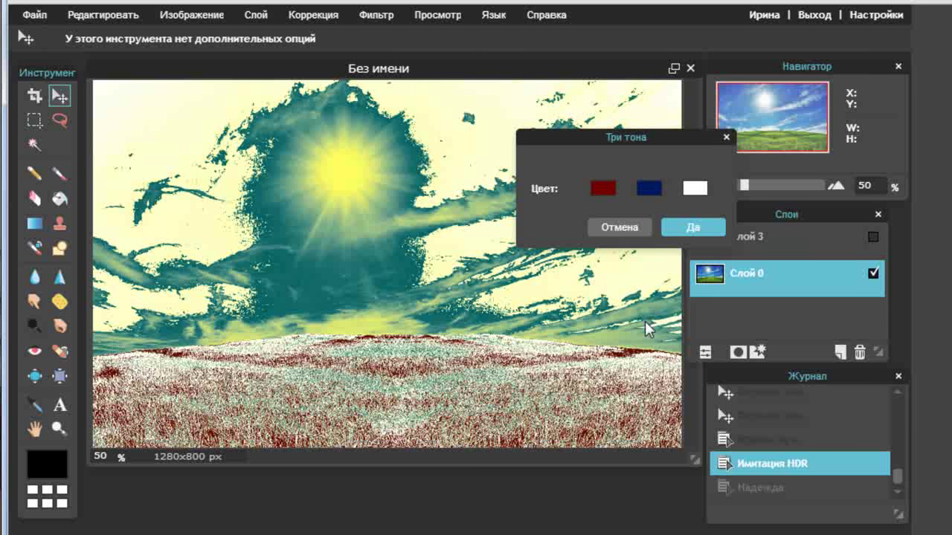
{"action": "left_click", "coordinate": [621, 228]}
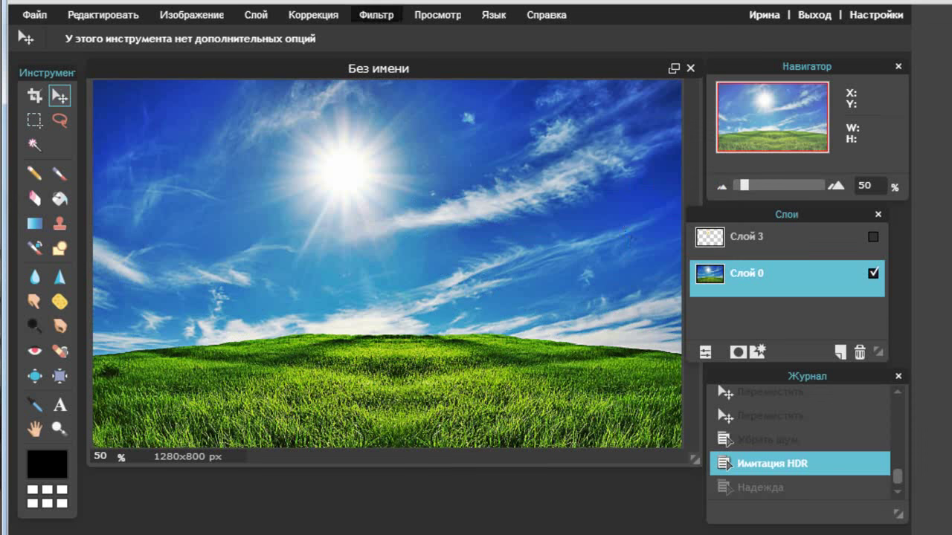
Preview Night vision at Gain 50 and Noise 50 on the landscape, then cancel it
{"action": "left_click", "coordinate": [375, 15]}
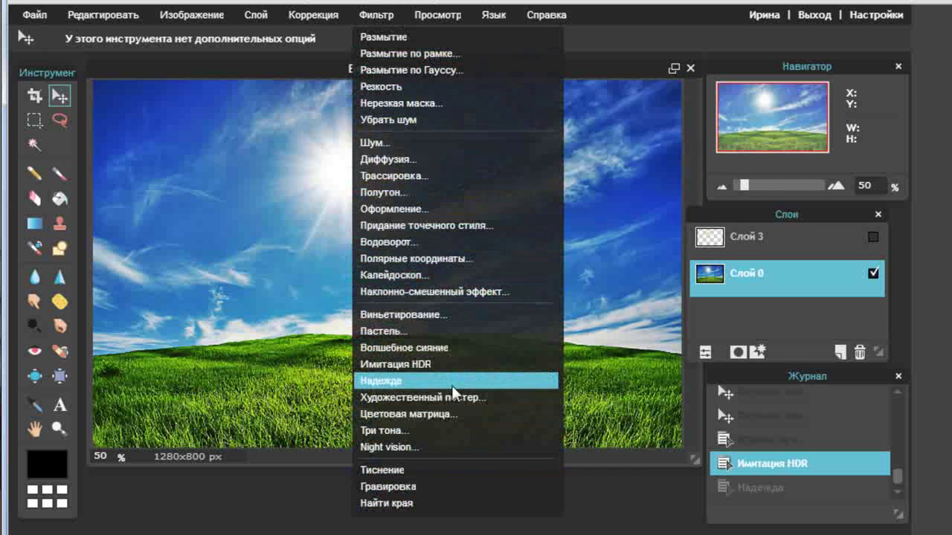
{"action": "left_click", "coordinate": [466, 447]}
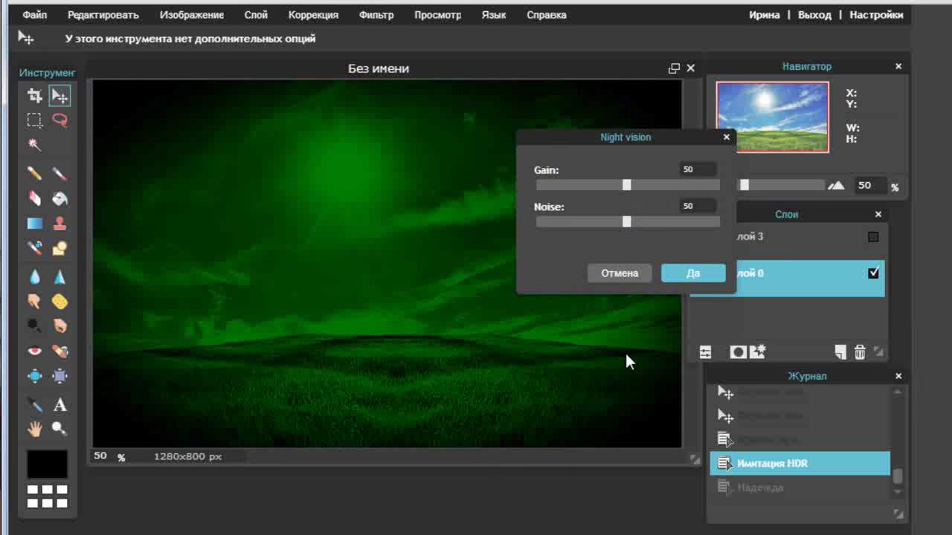
{"action": "left_click", "coordinate": [626, 274]}
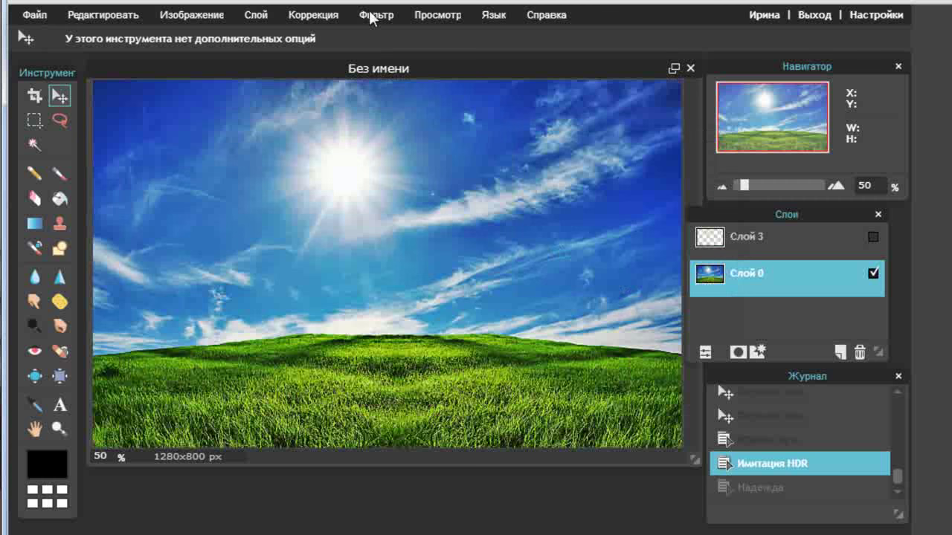
{"action": "left_click", "coordinate": [370, 12]}
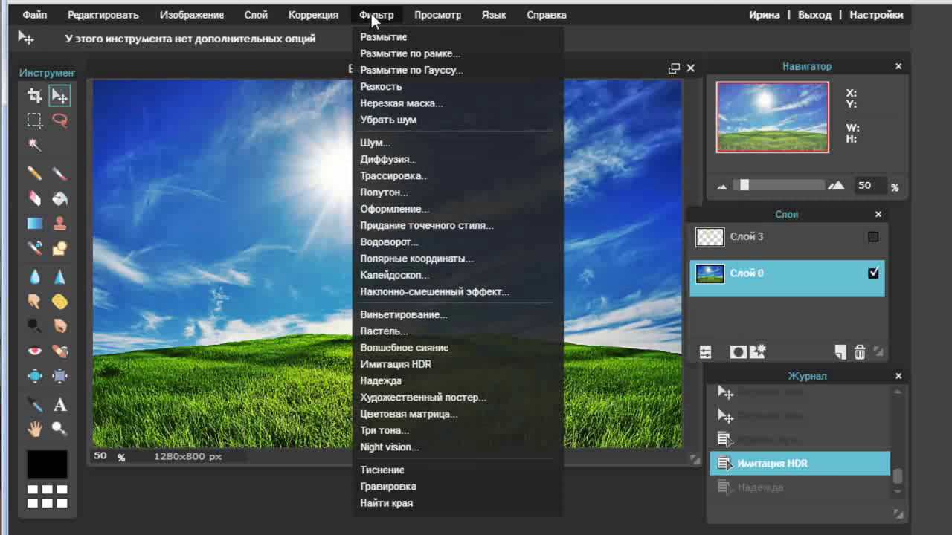
Apply the Тиснение emboss filter, then step back to before it
{"action": "left_click", "coordinate": [434, 470]}
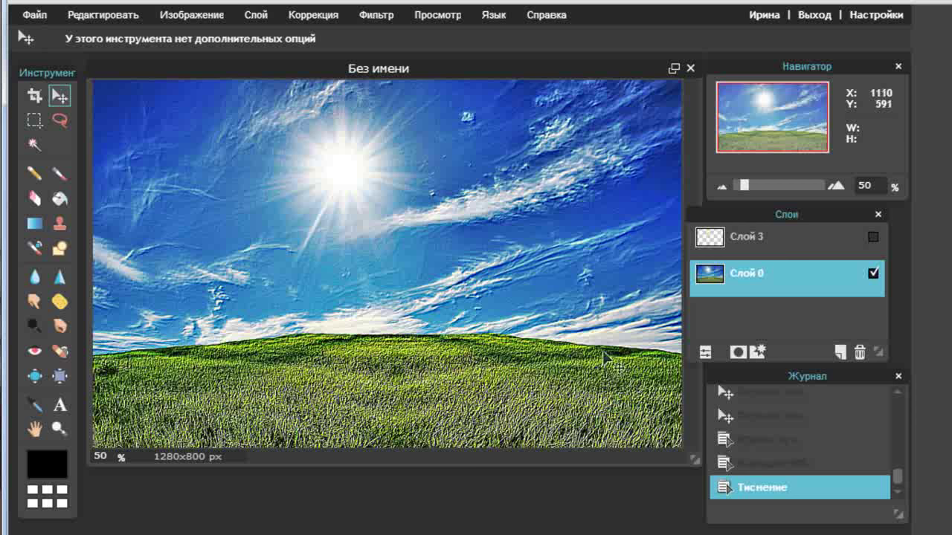
{"action": "left_click", "coordinate": [376, 15]}
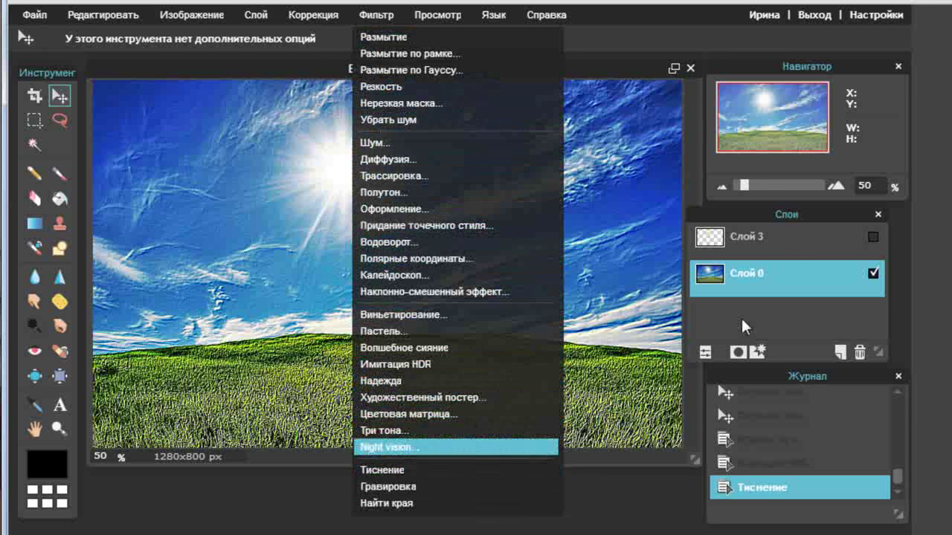
{"action": "left_click", "coordinate": [752, 464]}
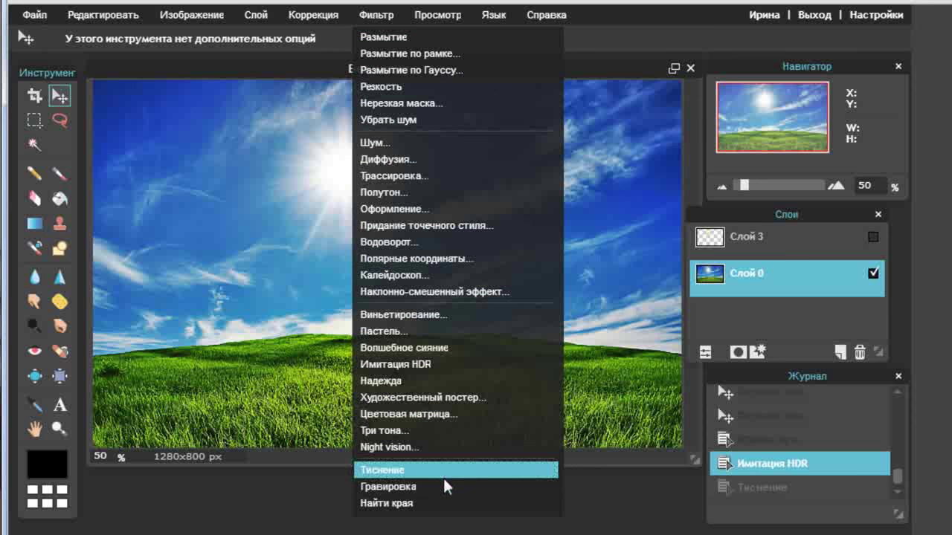
Apply Гравировка, try Найти края, then revert through history to Убрать шум
{"action": "left_click", "coordinate": [445, 485]}
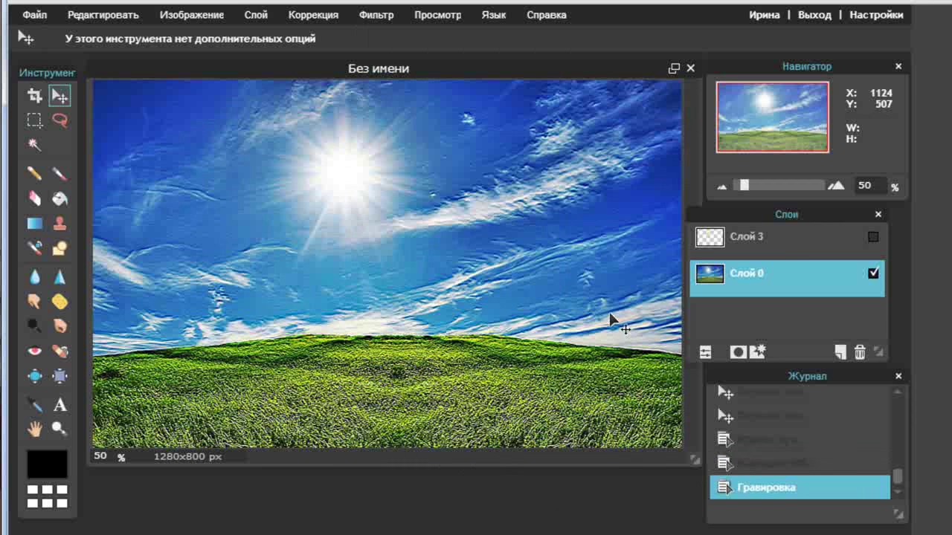
{"action": "left_click", "coordinate": [379, 17]}
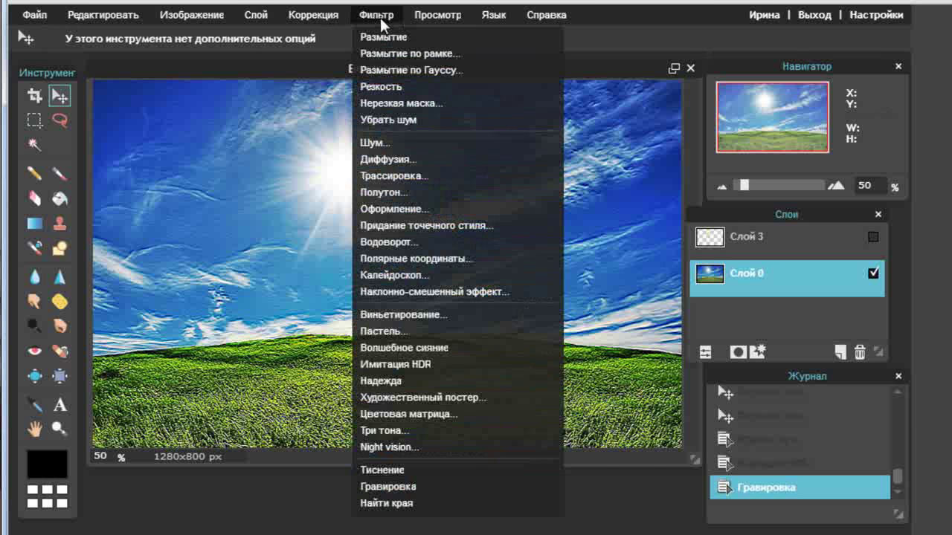
{"action": "left_click", "coordinate": [448, 503]}
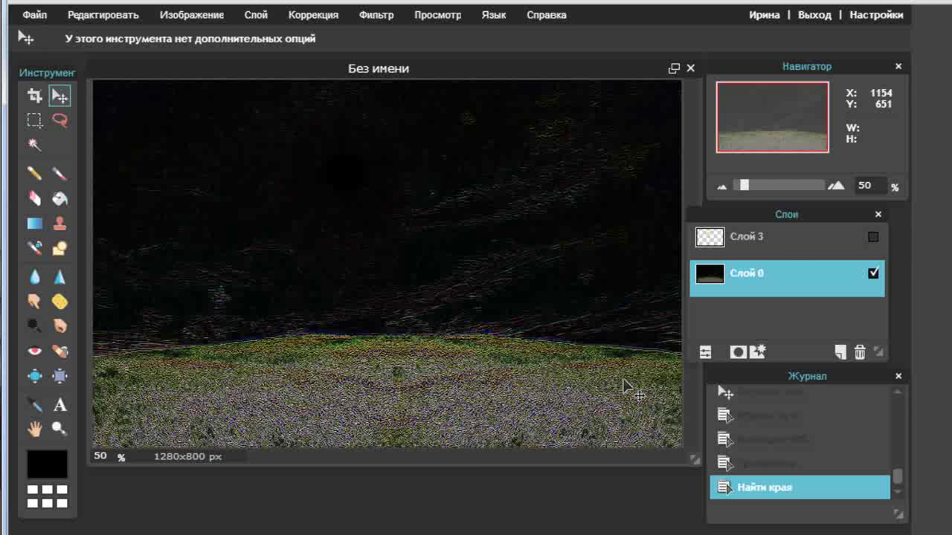
{"action": "left_click", "coordinate": [785, 465]}
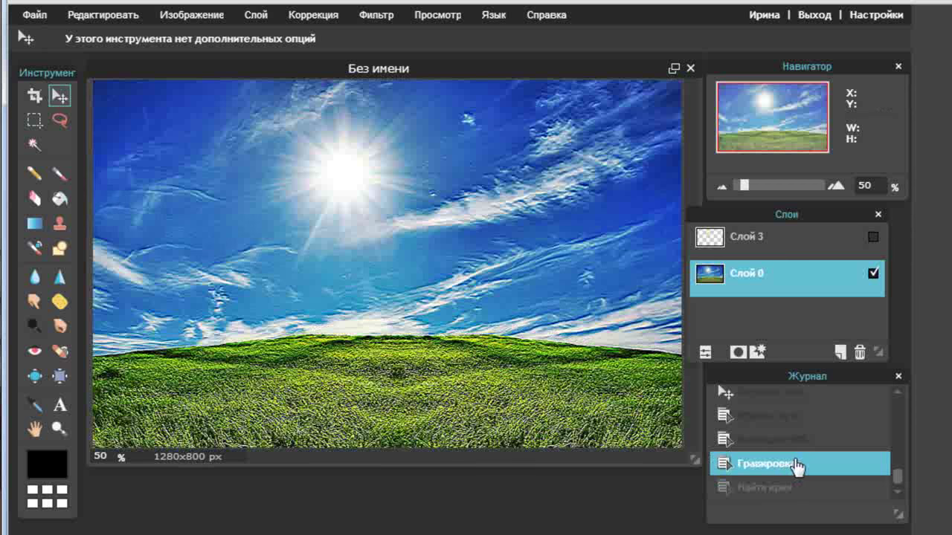
{"action": "left_click", "coordinate": [771, 417]}
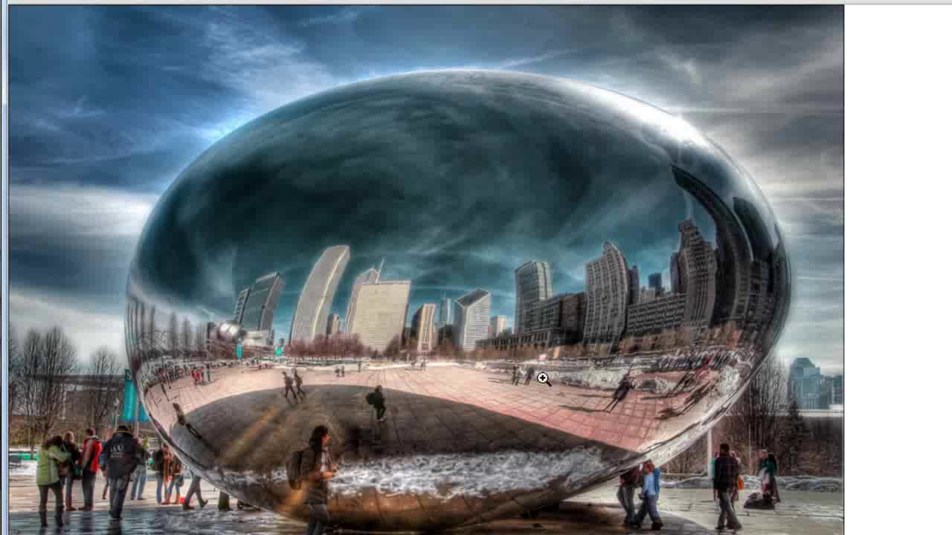
Advance to the next HDR example, the misty mountain lake photo
{"action": "key", "text": "Right"}
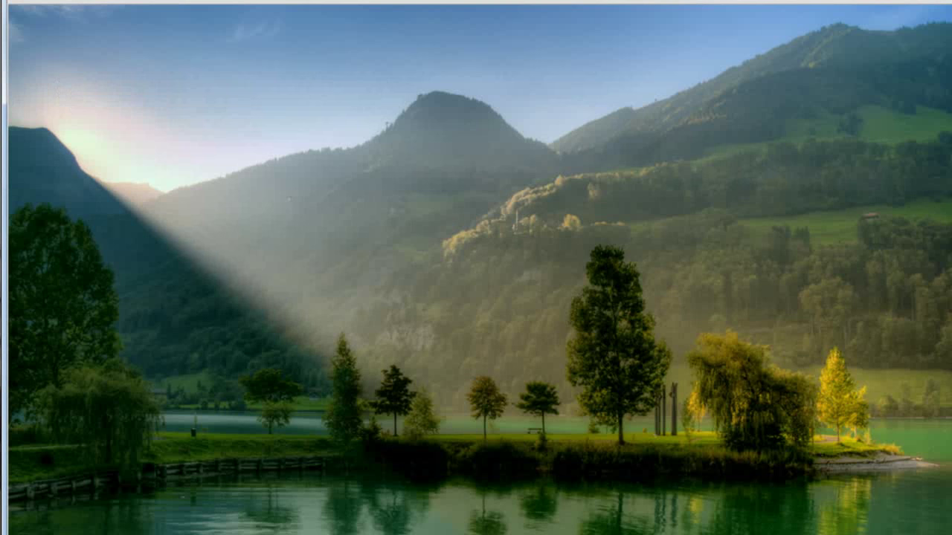
Advance past the mountain lake to the next HDR example photo
{"action": "key", "text": "Right"}
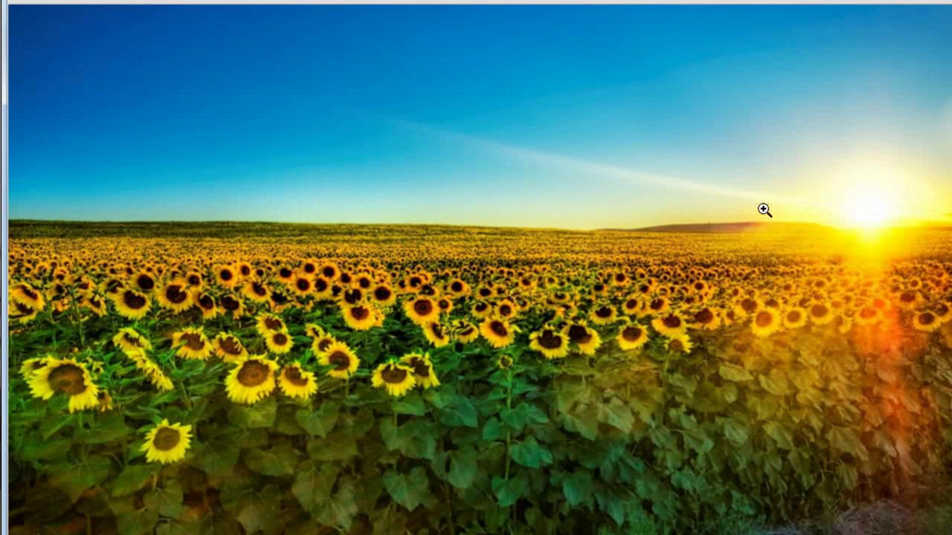